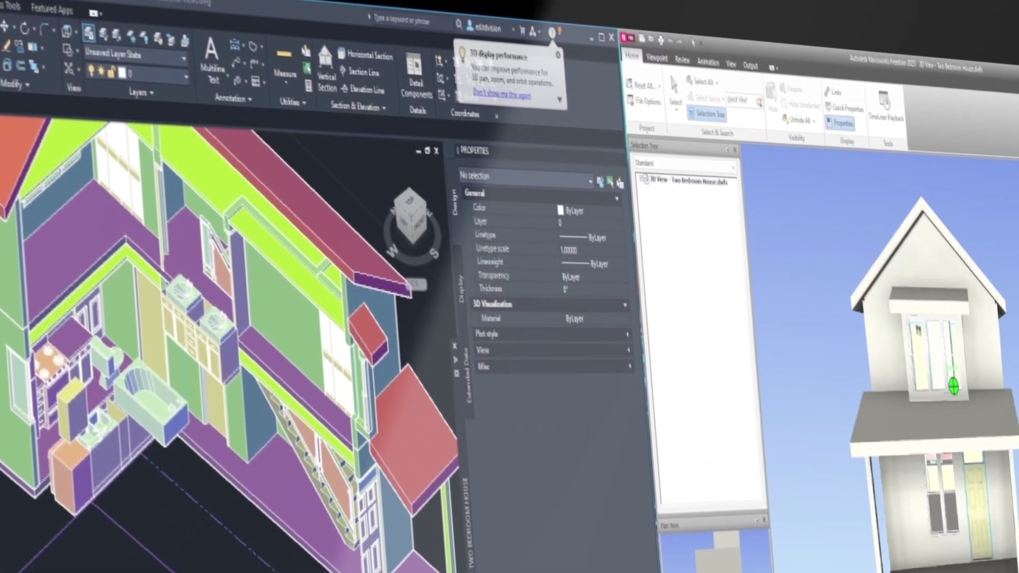
{"action": "scroll", "coordinate": [875, 305], "scroll_direction": "up", "scroll_amount": 5}
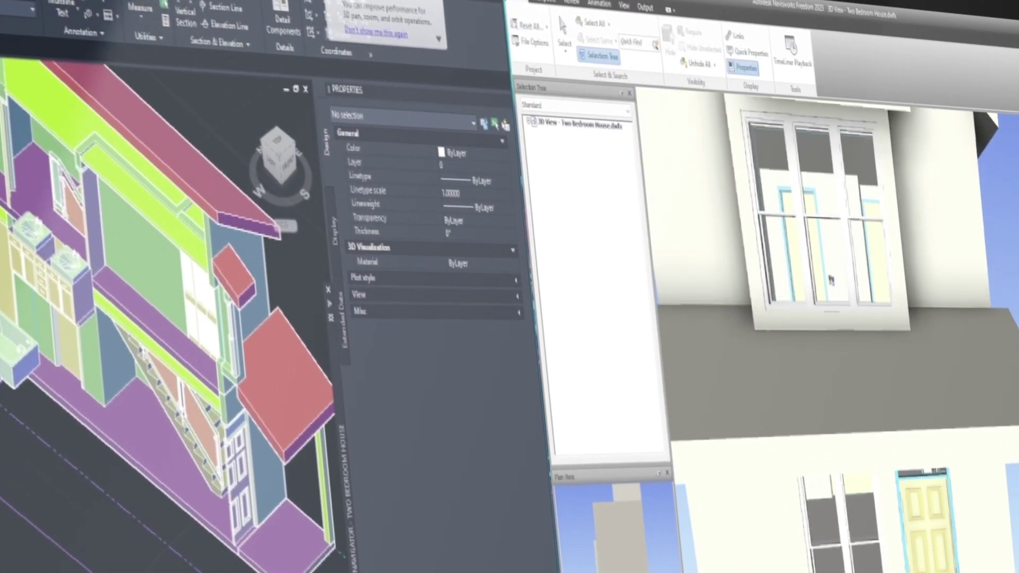
{"action": "scroll", "coordinate": [785, 254], "scroll_direction": "up", "scroll_amount": 5}
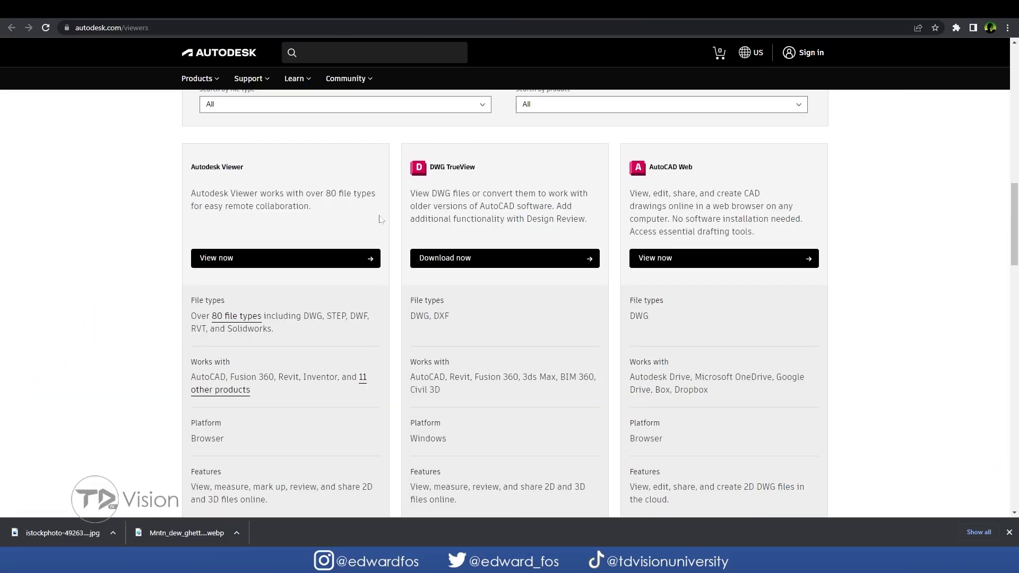
- Look through the free file viewers on the Autodesk viewers page, down to the Design Review entry
{"action": "scroll", "coordinate": [379, 219], "scroll_direction": "down", "scroll_amount": 6}
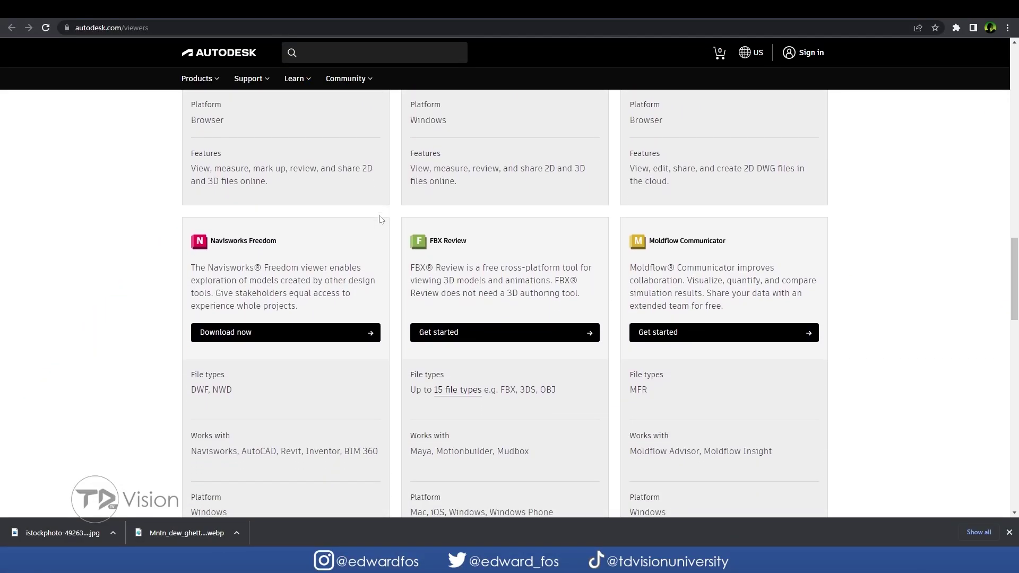
{"action": "scroll", "coordinate": [380, 219], "scroll_direction": "down", "scroll_amount": 6}
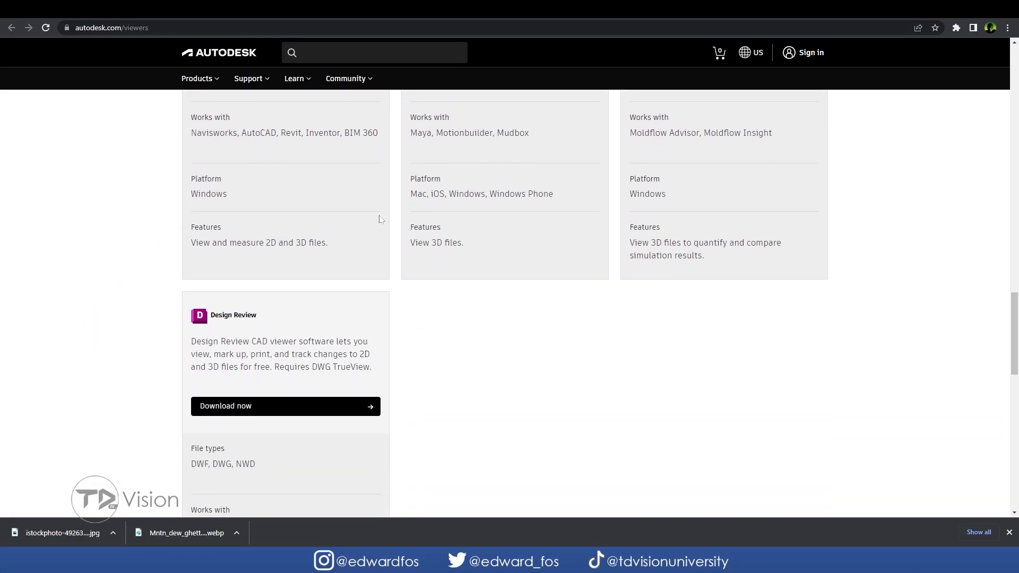
{"action": "scroll", "coordinate": [380, 218], "scroll_direction": "down", "scroll_amount": 4}
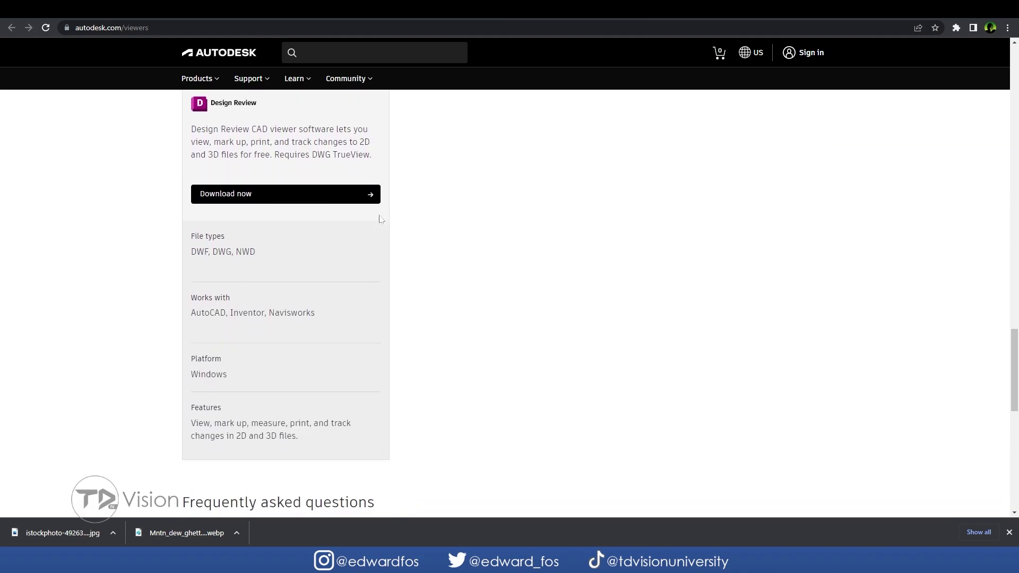
{"action": "scroll", "coordinate": [380, 219], "scroll_direction": "down", "scroll_amount": 2}
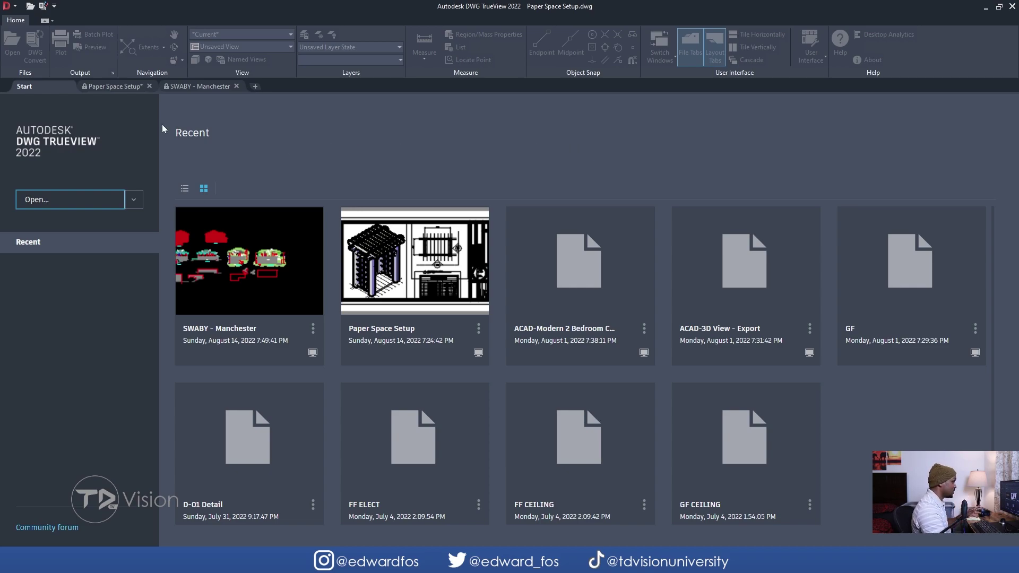
- In DWG TrueView, bring up the Paper Space Setup drawing and view its Arbor 1 layout, then its model space
{"action": "left_click", "coordinate": [121, 87]}
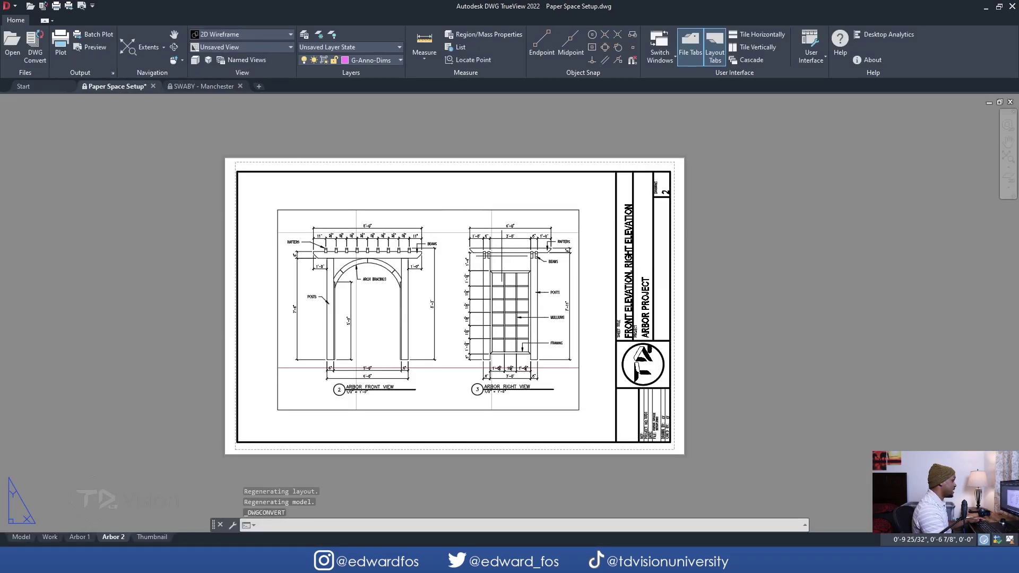
{"action": "left_click", "coordinate": [22, 538]}
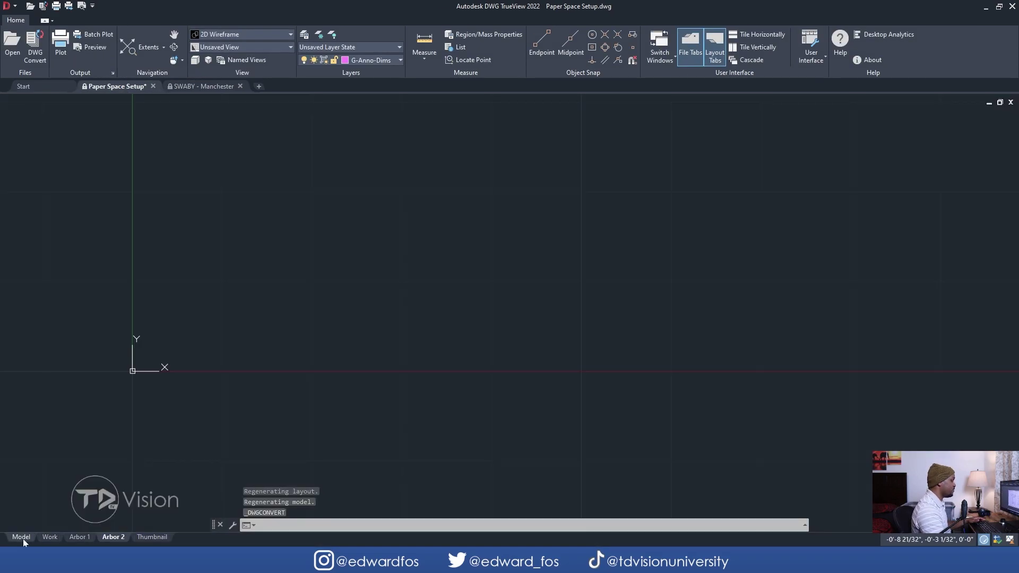
{"action": "left_click", "coordinate": [85, 539]}
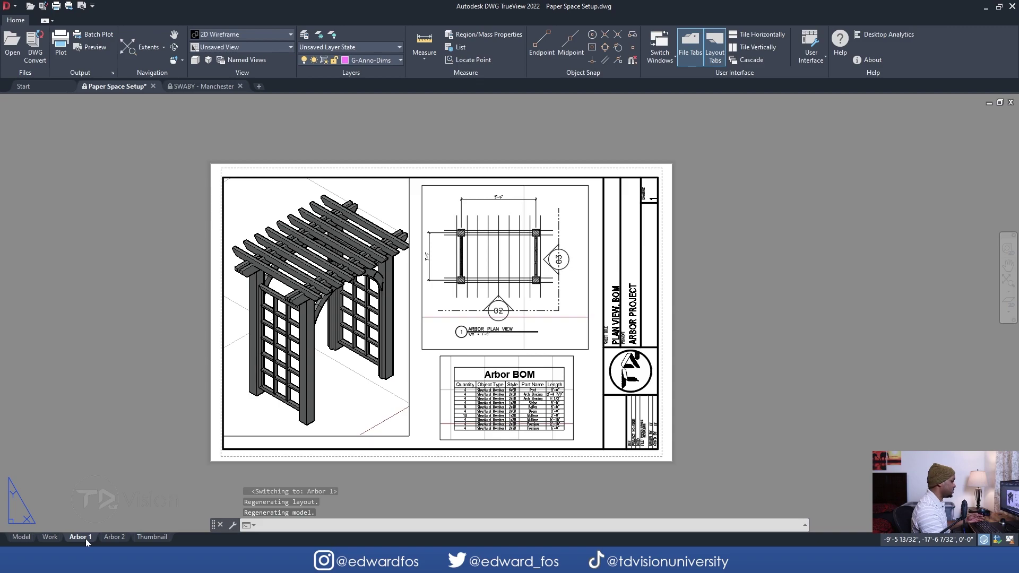
{"action": "left_click", "coordinate": [21, 537]}
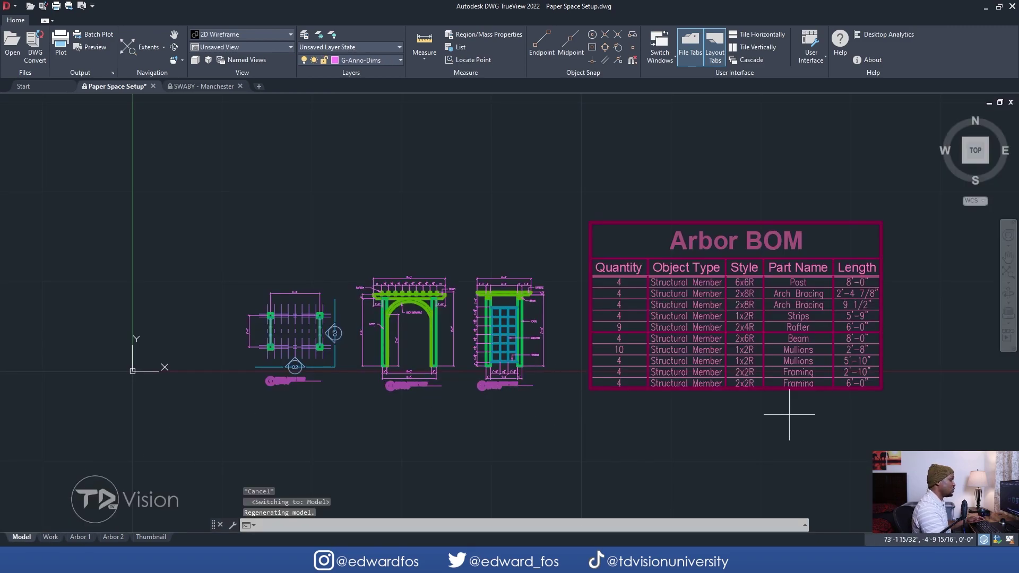
- Measure the distance along the rafter's underside in the arbor's right view, between its two lower corners
{"action": "scroll", "coordinate": [643, 267], "scroll_direction": "up", "scroll_amount": 2}
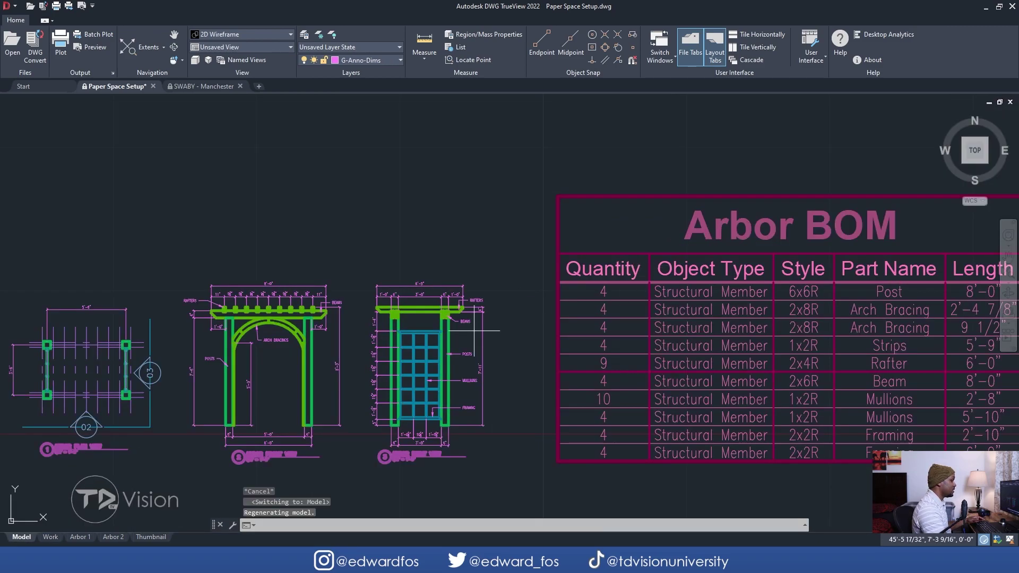
{"action": "scroll", "coordinate": [474, 330], "scroll_direction": "up", "scroll_amount": 2}
{"action": "scroll", "coordinate": [395, 282], "scroll_direction": "down", "scroll_amount": 2}
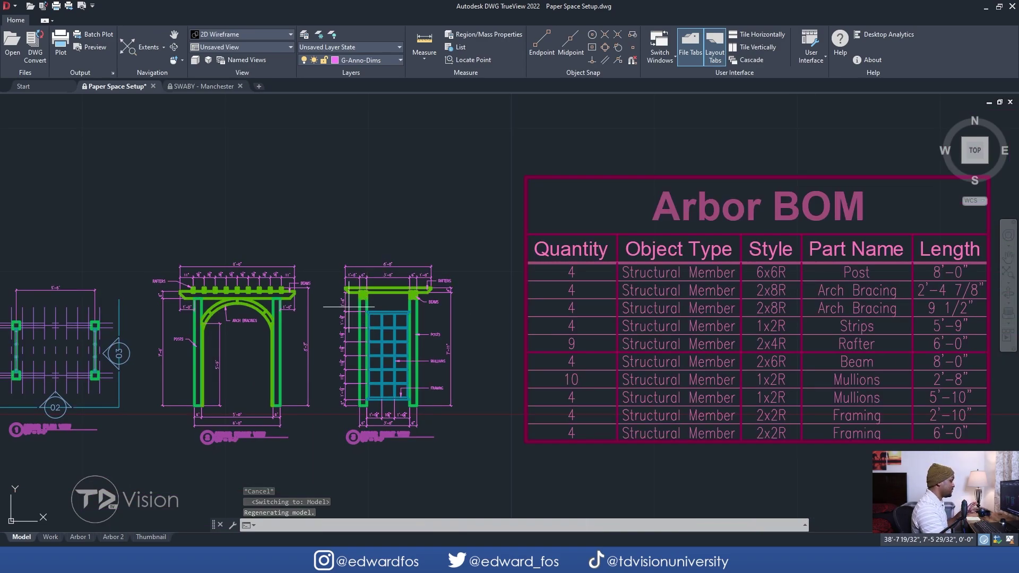
{"action": "scroll", "coordinate": [348, 306], "scroll_direction": "up", "scroll_amount": 5}
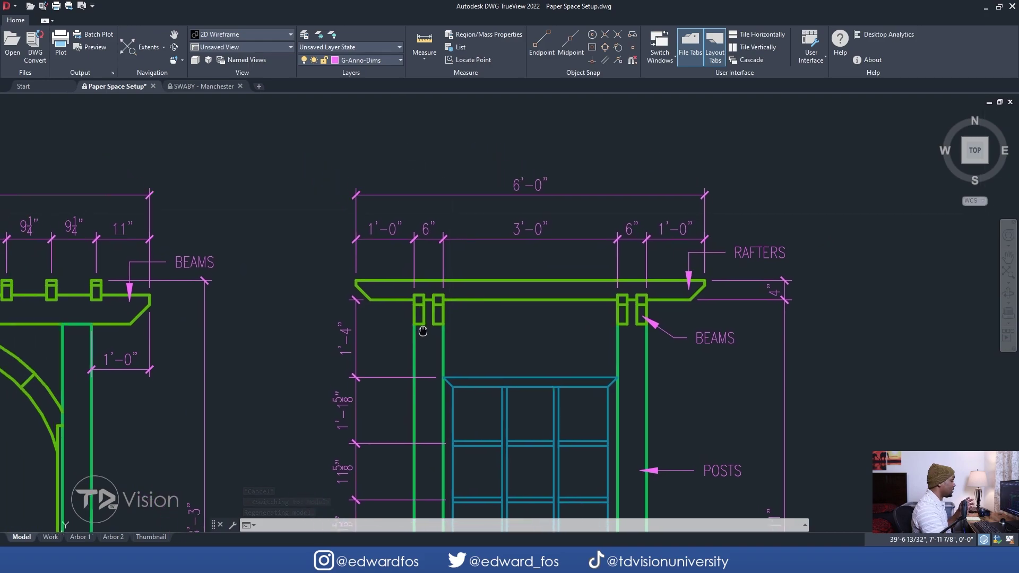
{"action": "scroll", "coordinate": [423, 330], "scroll_direction": "down", "scroll_amount": 2}
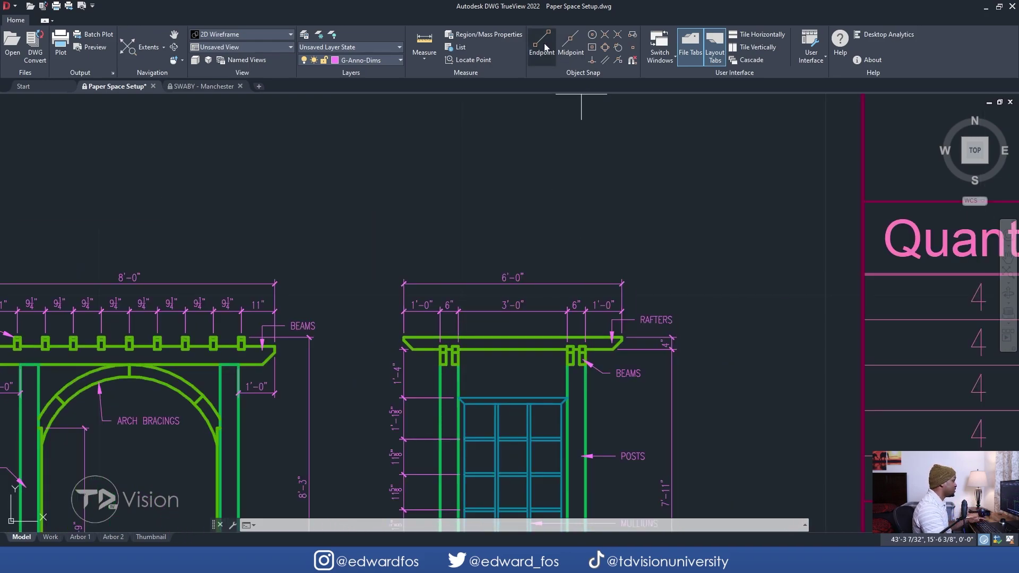
{"action": "left_click", "coordinate": [424, 59]}
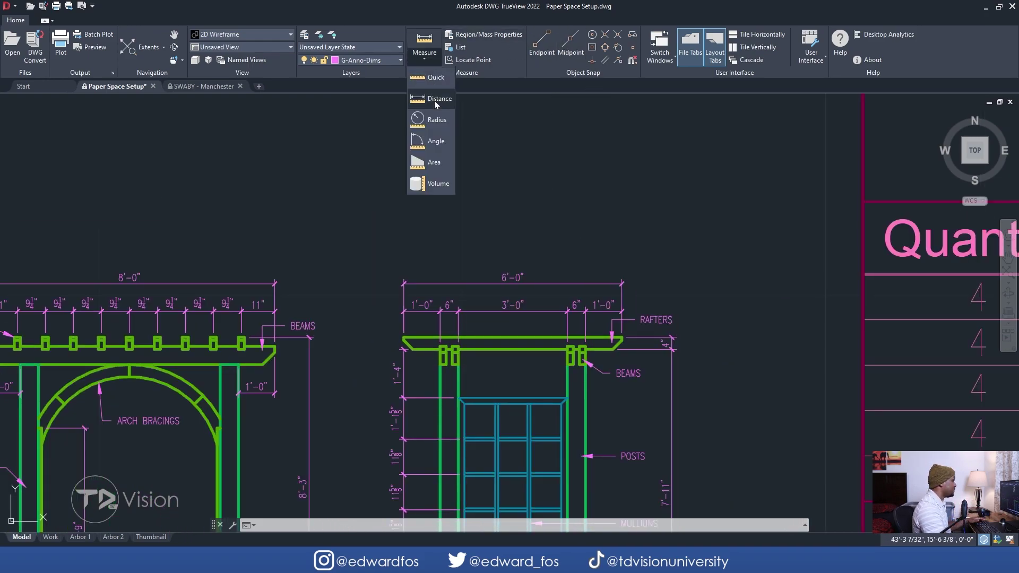
{"action": "left_click", "coordinate": [436, 100]}
{"action": "scroll", "coordinate": [448, 345], "scroll_direction": "up", "scroll_amount": 4}
{"action": "left_click", "coordinate": [360, 354]}
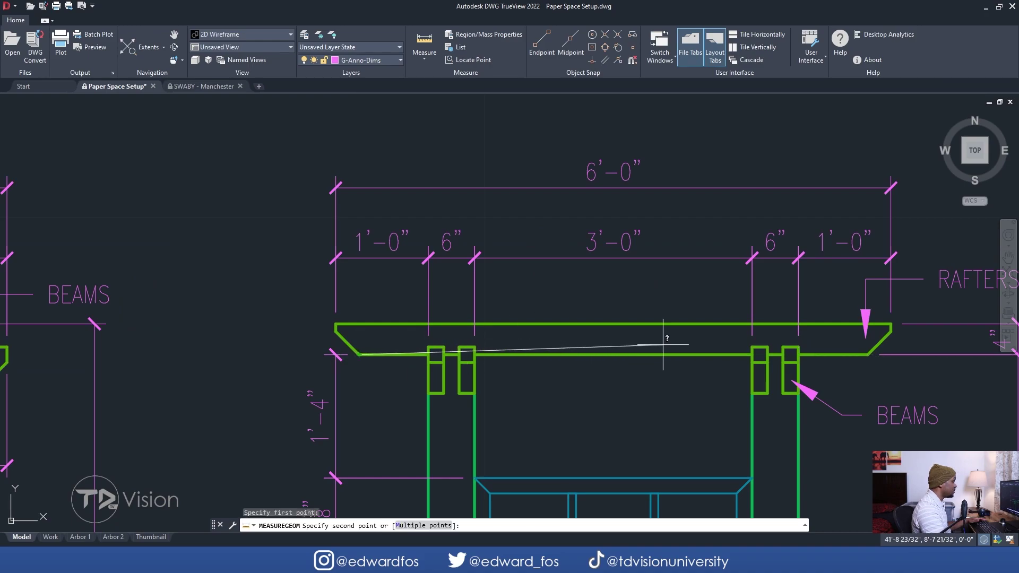
{"action": "left_click", "coordinate": [867, 354]}
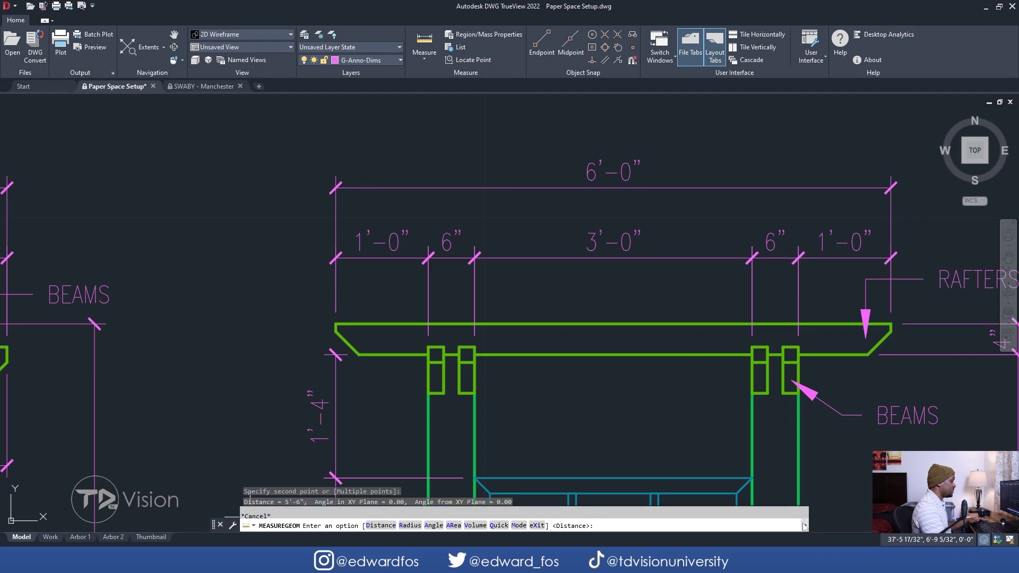
{"action": "left_click", "coordinate": [804, 525]}
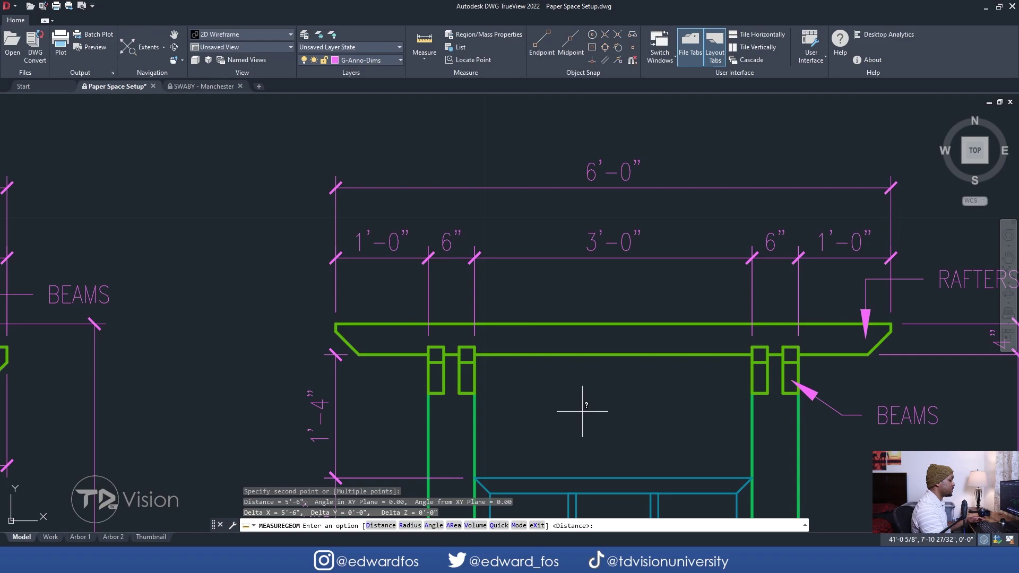
{"action": "key", "text": "Escape"}
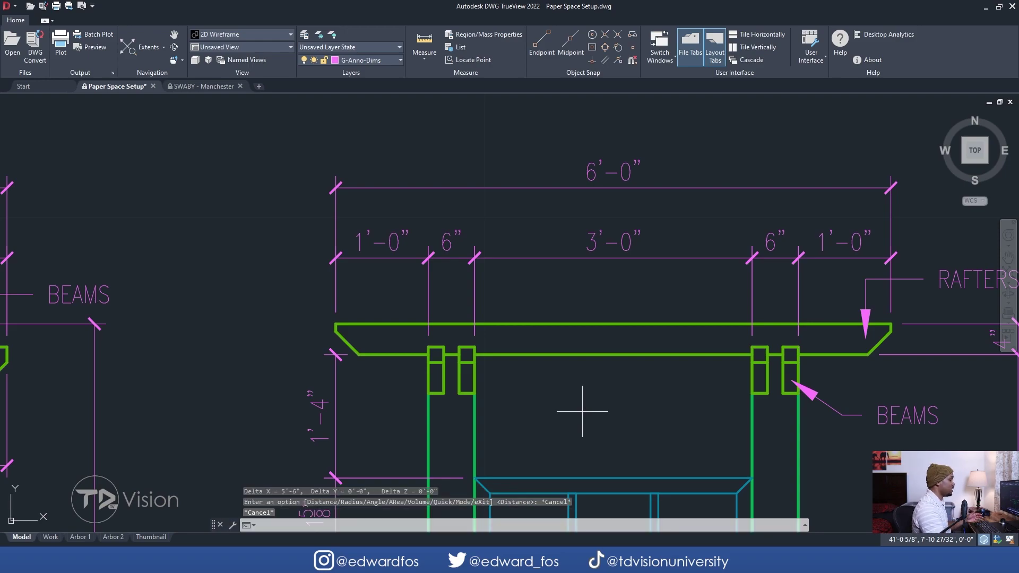
- Bring up the Arbor 1 layout to view the whole sheet
{"action": "scroll", "coordinate": [569, 402], "scroll_direction": "down", "scroll_amount": 9}
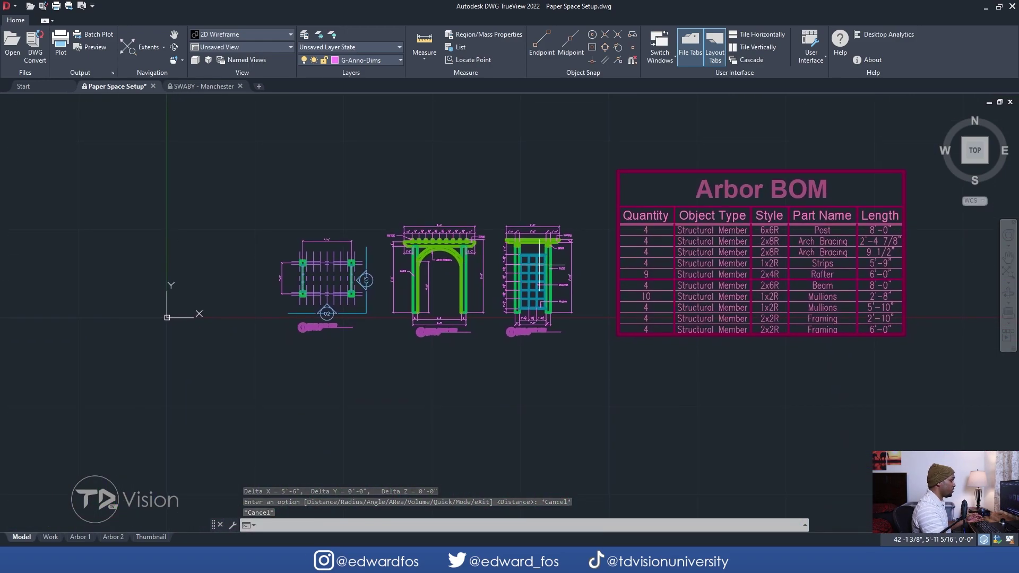
{"action": "scroll", "coordinate": [480, 291], "scroll_direction": "up", "scroll_amount": 2}
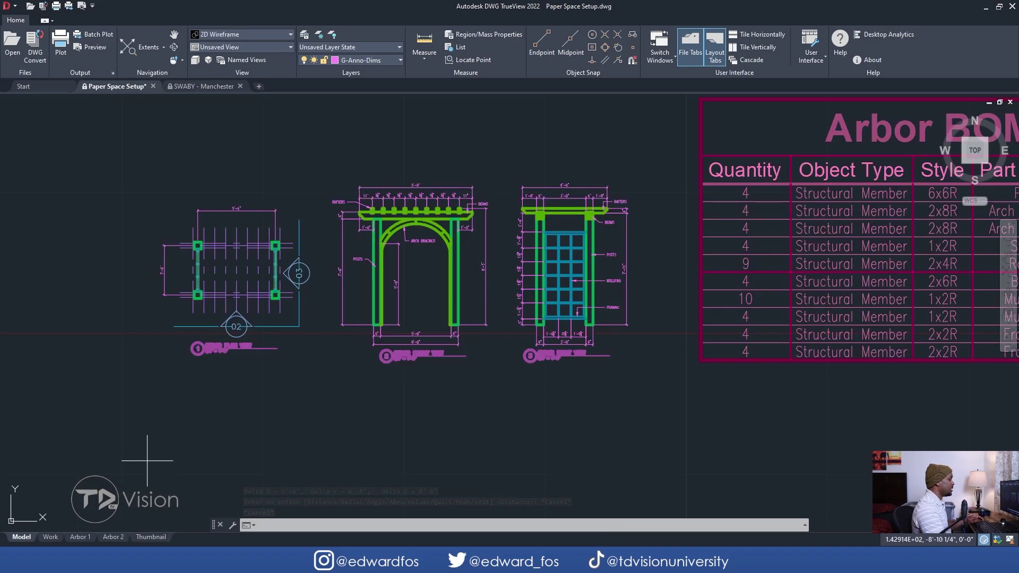
{"action": "left_click", "coordinate": [80, 537]}
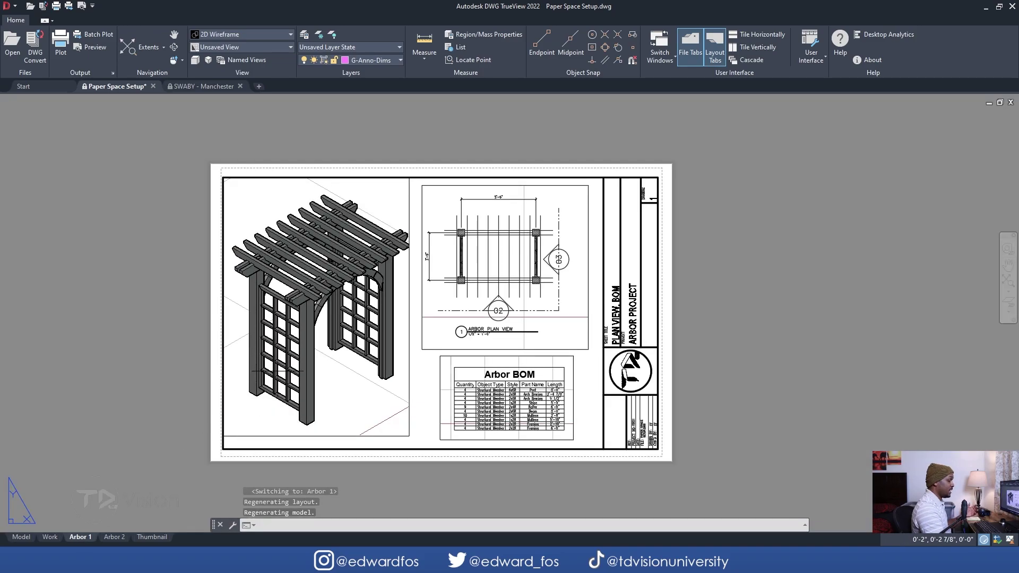
{"action": "middle_click_drag", "start_coordinate": [397, 266], "coordinate": [446, 267]}
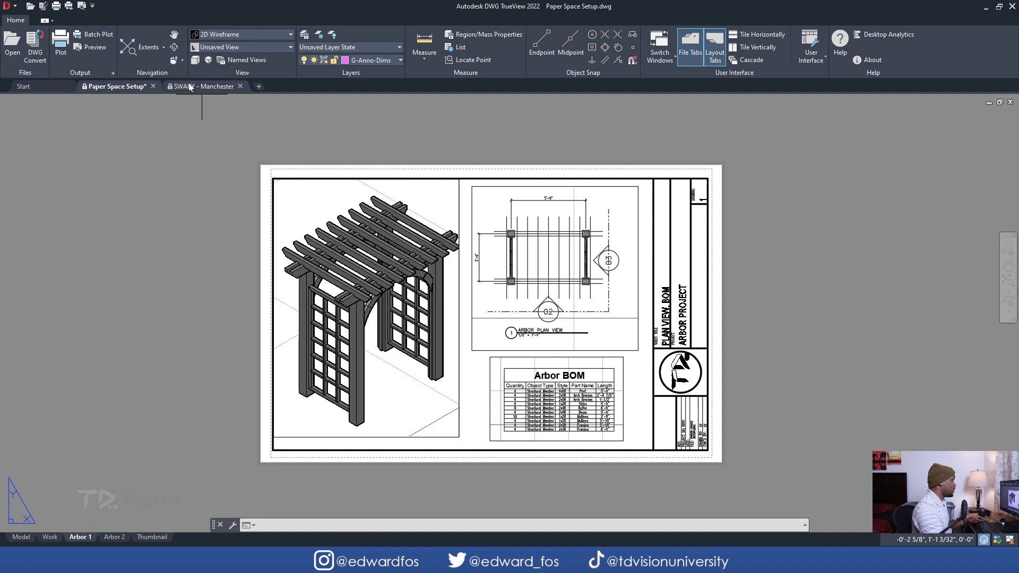
- Examine the conversion setups offered by DWG Convert, including Convert to 2004 (in-place), and close it without converting
{"action": "left_click", "coordinate": [47, 7]}
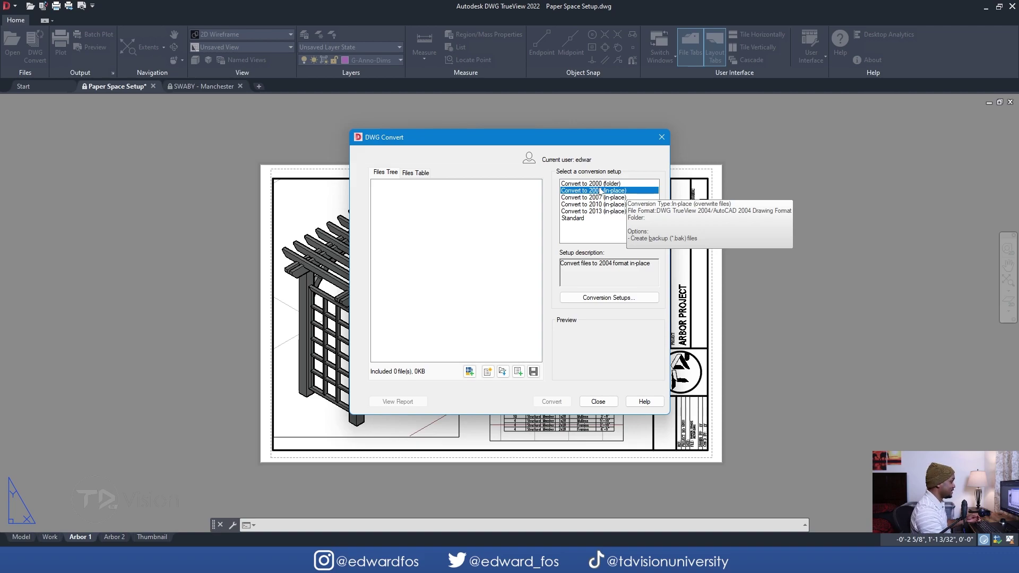
{"action": "left_click", "coordinate": [662, 137]}
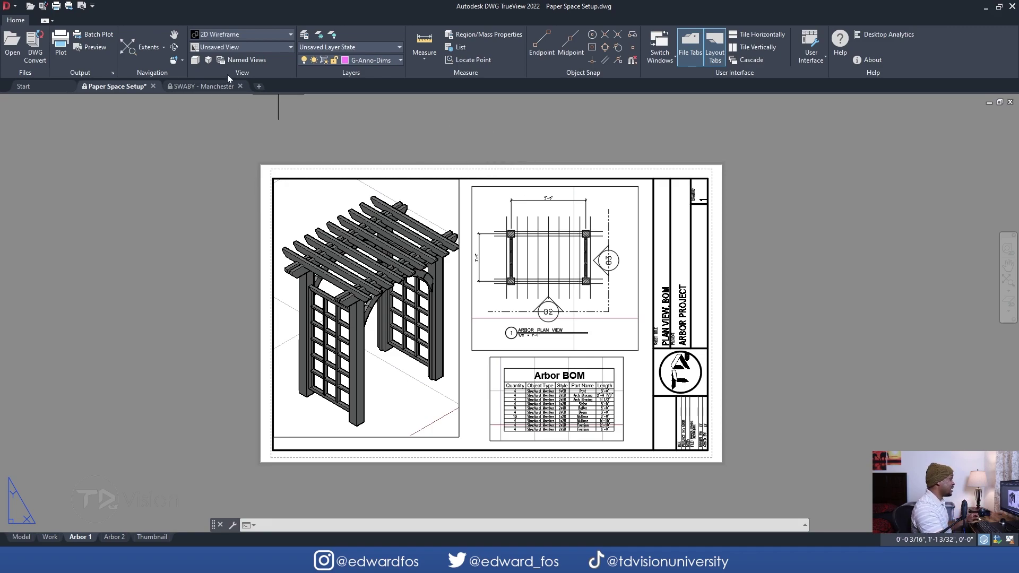
- Switch to the other open house drawing and examine its floor plans and elevations in model space, including the left elevation
{"action": "left_click", "coordinate": [201, 86]}
{"action": "scroll", "coordinate": [516, 270], "scroll_direction": "down", "scroll_amount": 2}
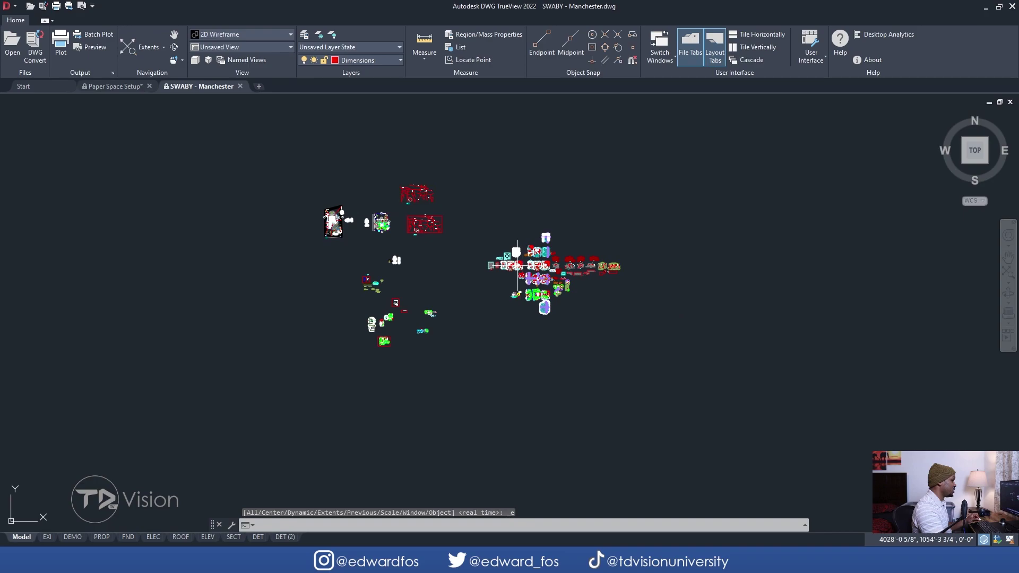
{"action": "scroll", "coordinate": [515, 269], "scroll_direction": "up", "scroll_amount": 4}
{"action": "scroll", "coordinate": [517, 266], "scroll_direction": "down", "scroll_amount": 2}
{"action": "scroll", "coordinate": [526, 265], "scroll_direction": "up", "scroll_amount": 4}
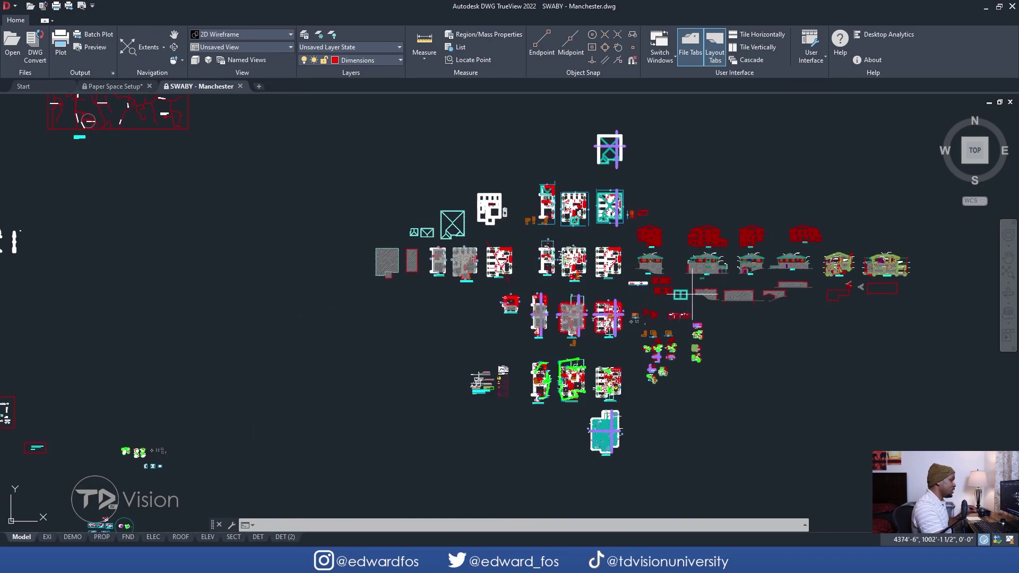
{"action": "scroll", "coordinate": [754, 270], "scroll_direction": "up", "scroll_amount": 9}
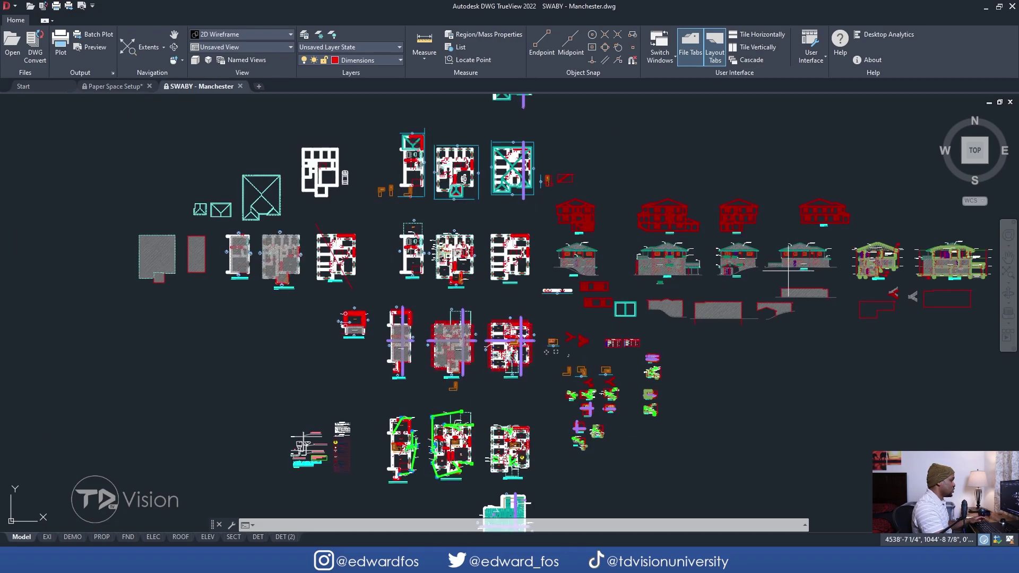
{"action": "scroll", "coordinate": [788, 271], "scroll_direction": "down", "scroll_amount": 3}
{"action": "scroll", "coordinate": [764, 284], "scroll_direction": "up", "scroll_amount": 5}
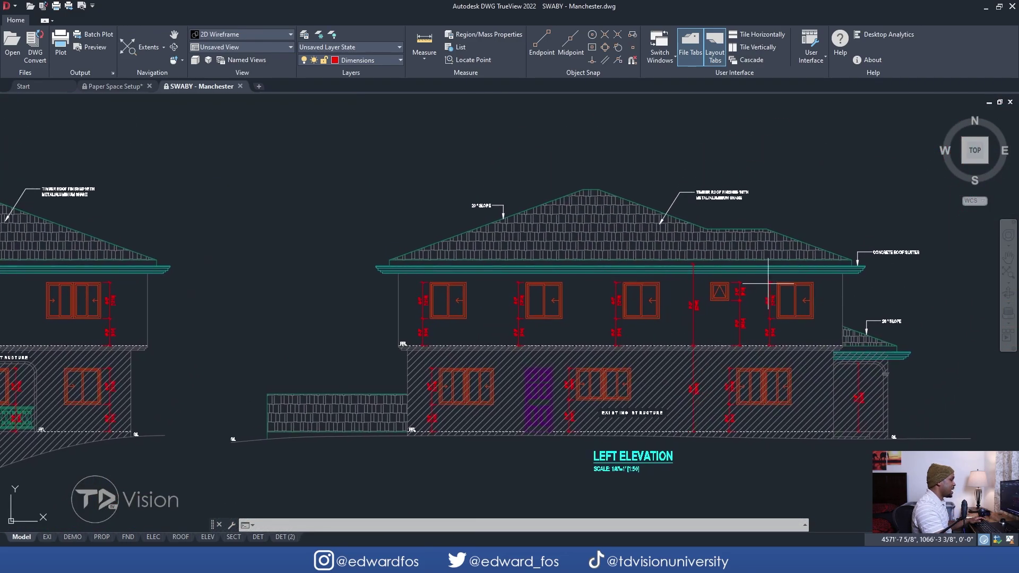
{"action": "scroll", "coordinate": [758, 279], "scroll_direction": "down", "scroll_amount": 1}
{"action": "scroll", "coordinate": [758, 278], "scroll_direction": "down", "scroll_amount": 6}
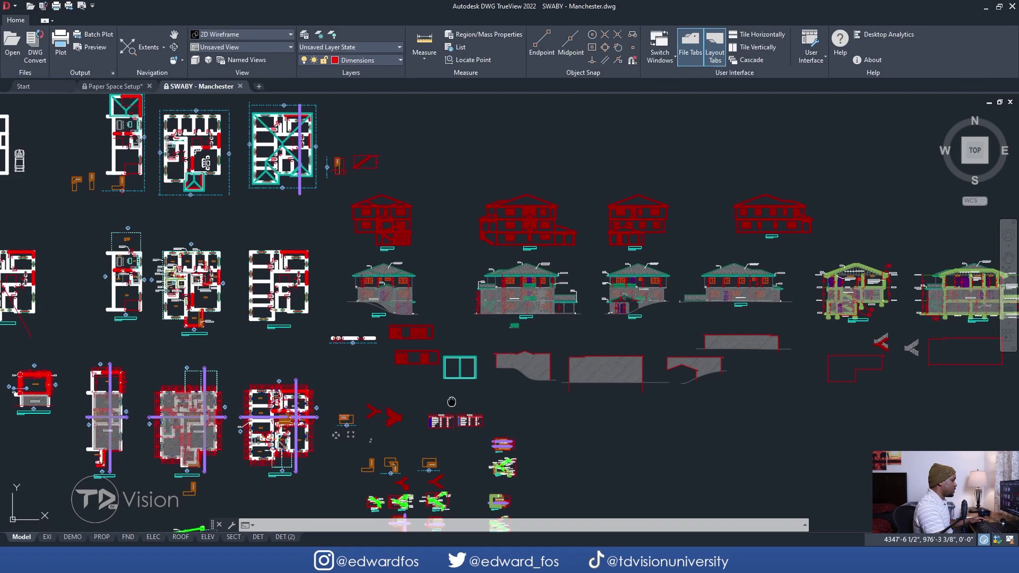
- Switch back to the Paper Space Setup drawing and its Arbor 1 layout
{"action": "key", "text": "ctrl+Tab"}
{"action": "middle_click", "coordinate": [307, 251]}
{"action": "middle_click", "coordinate": [307, 250]}
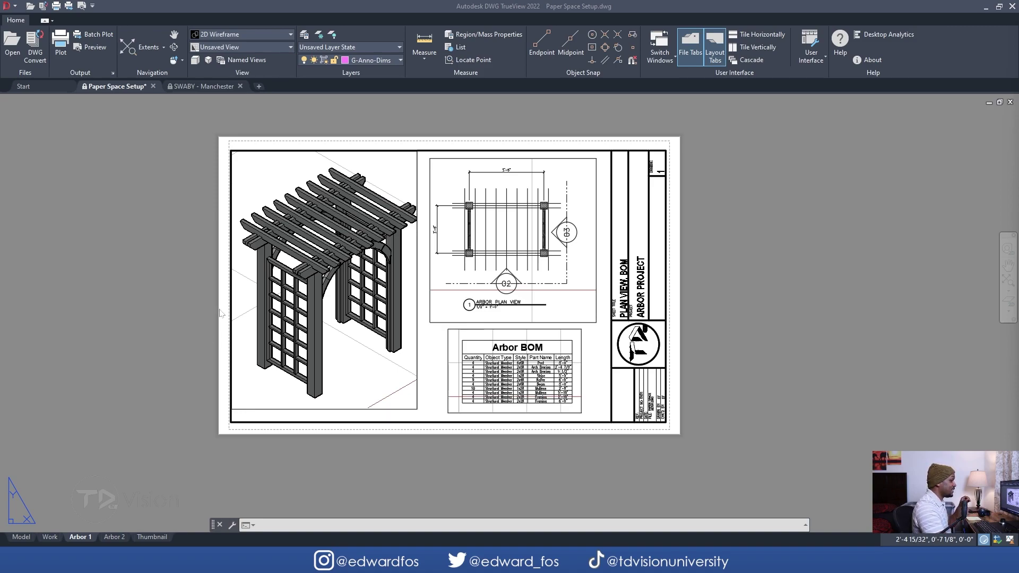
- Show the model space in an isometric view from the top, left and front, and look closely at the 3D arbor
{"action": "left_click", "coordinate": [22, 537]}
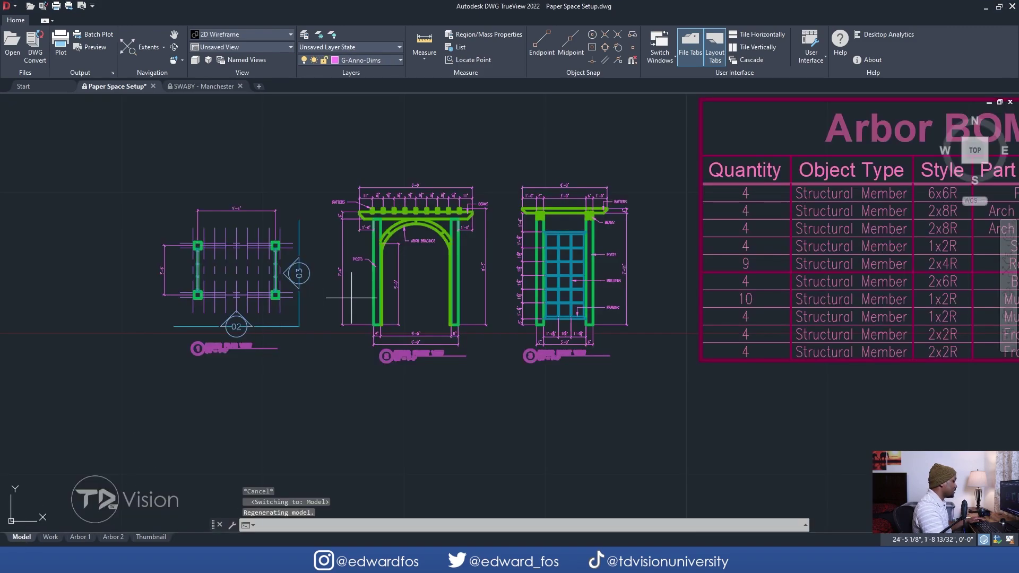
{"action": "middle_click_drag", "start_coordinate": [352, 298], "coordinate": [405, 320]}
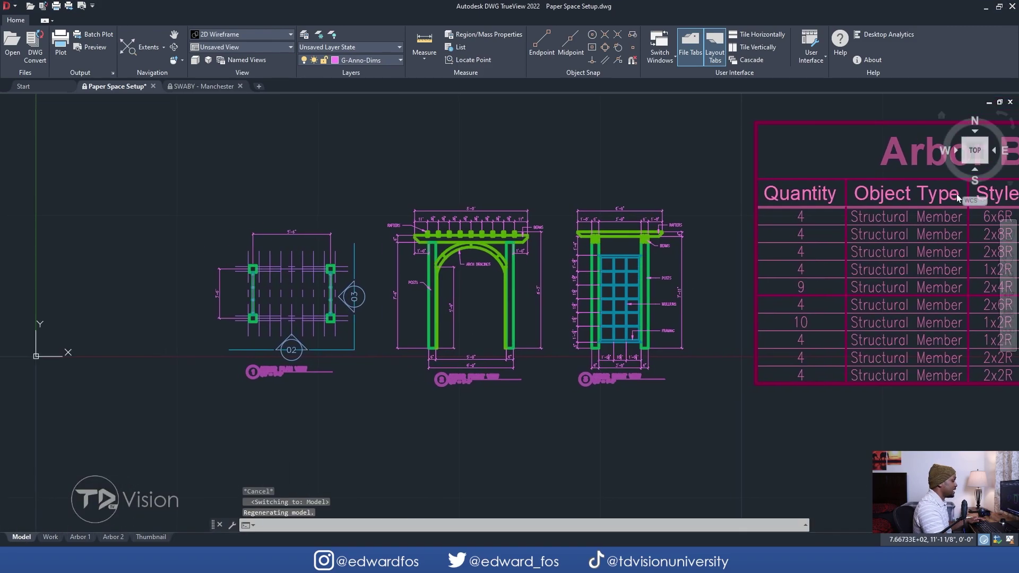
{"action": "left_click", "coordinate": [964, 166]}
{"action": "scroll", "coordinate": [435, 340], "scroll_direction": "up", "scroll_amount": 3}
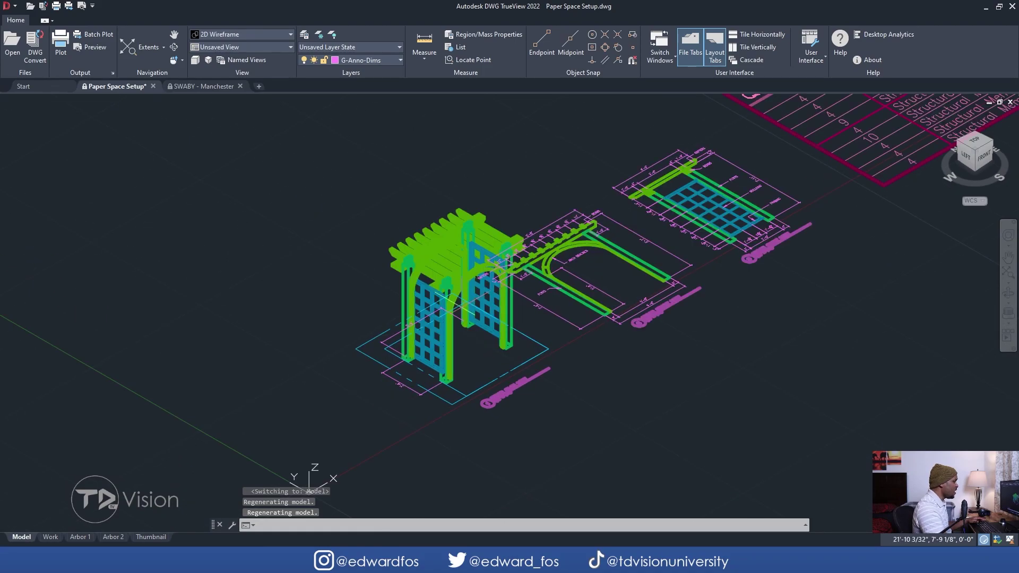
{"action": "scroll", "coordinate": [382, 294], "scroll_direction": "up", "scroll_amount": 2}
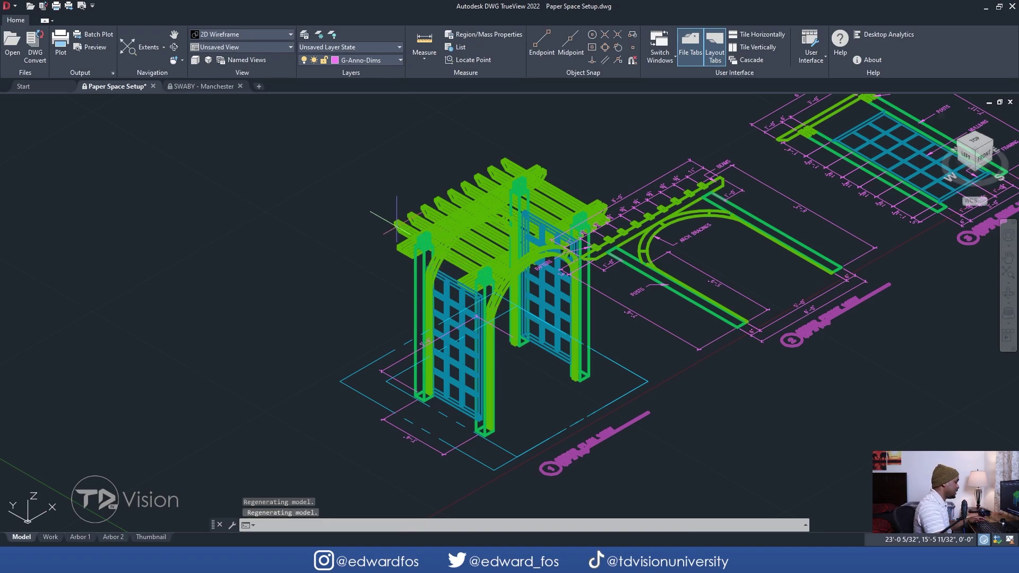
- Look closely at the 3D arbor in the isometric view and try to switch the coordinate system to Roof
{"action": "scroll", "coordinate": [504, 338], "scroll_direction": "down", "scroll_amount": 1}
{"action": "scroll", "coordinate": [522, 270], "scroll_direction": "up", "scroll_amount": 3}
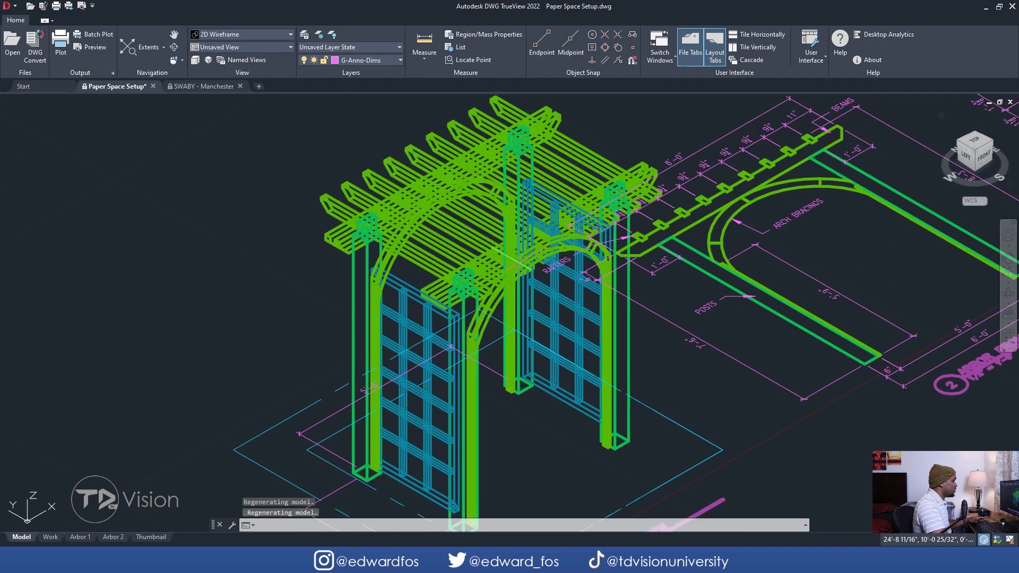
{"action": "scroll", "coordinate": [531, 239], "scroll_direction": "down", "scroll_amount": 3}
{"action": "scroll", "coordinate": [610, 223], "scroll_direction": "up", "scroll_amount": 1}
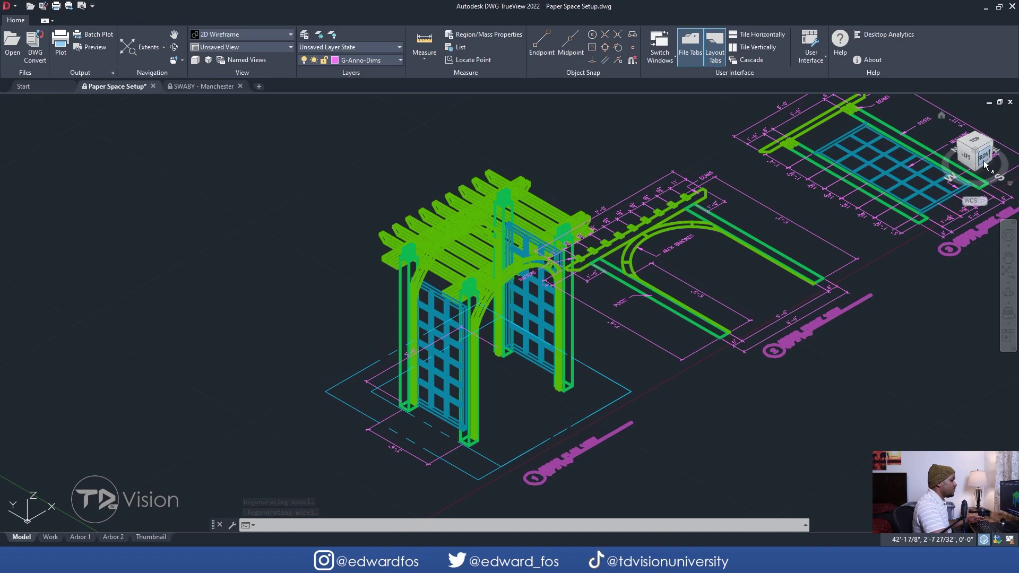
{"action": "left_click", "coordinate": [972, 200]}
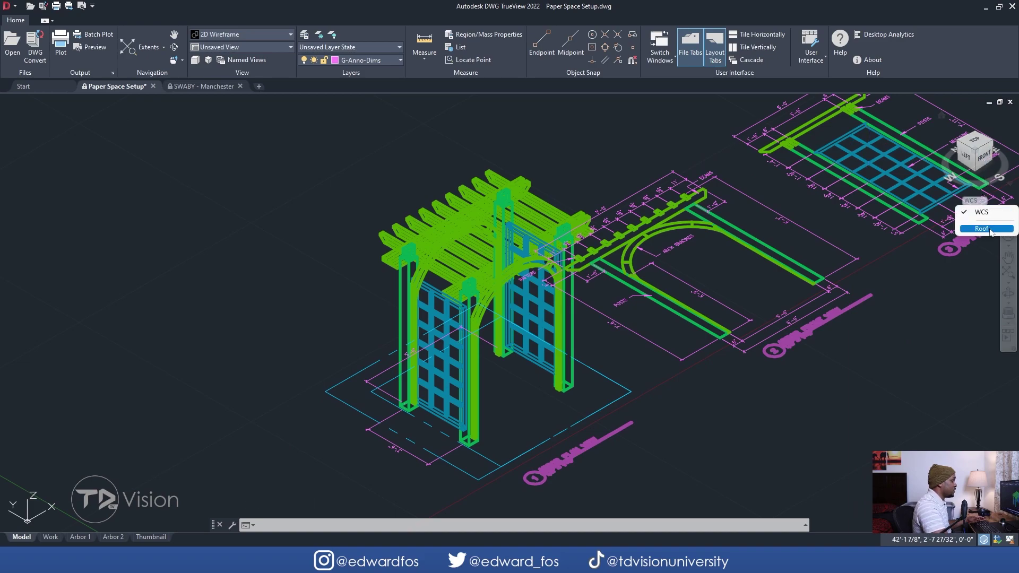
{"action": "left_click", "coordinate": [980, 228]}
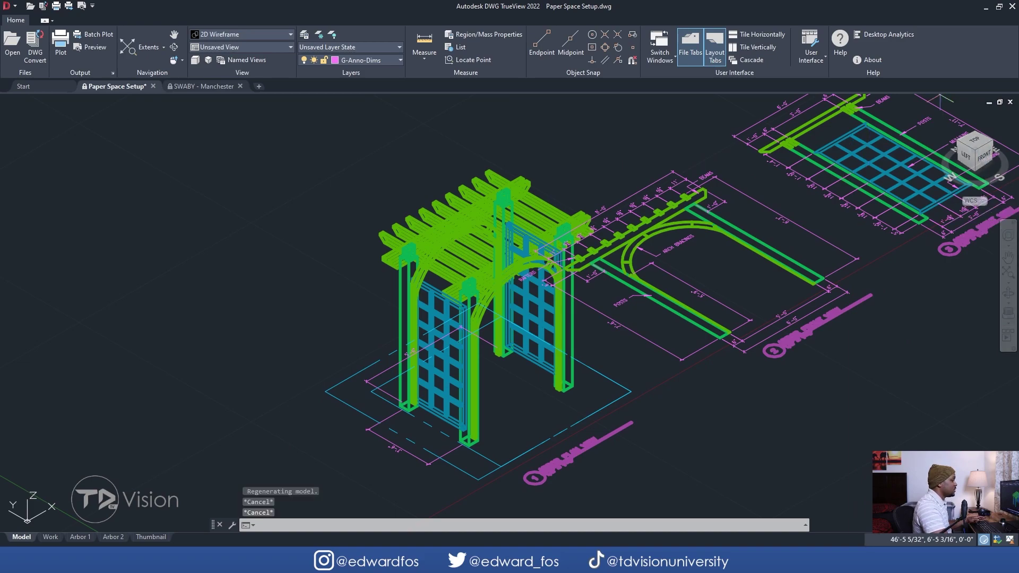
- Return the model space to the top view and examine the arbor plan, elevations and Arbor BOM table
{"action": "left_click", "coordinate": [975, 144]}
{"action": "scroll", "coordinate": [313, 351], "scroll_direction": "up", "scroll_amount": 5}
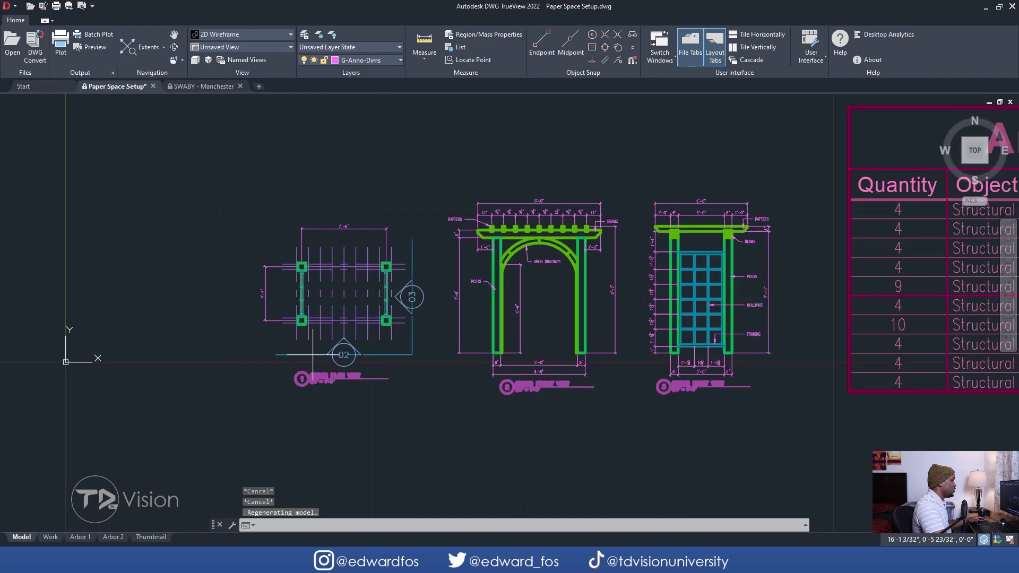
{"action": "scroll", "coordinate": [506, 284], "scroll_direction": "down", "scroll_amount": 4}
{"action": "scroll", "coordinate": [875, 301], "scroll_direction": "up", "scroll_amount": 2}
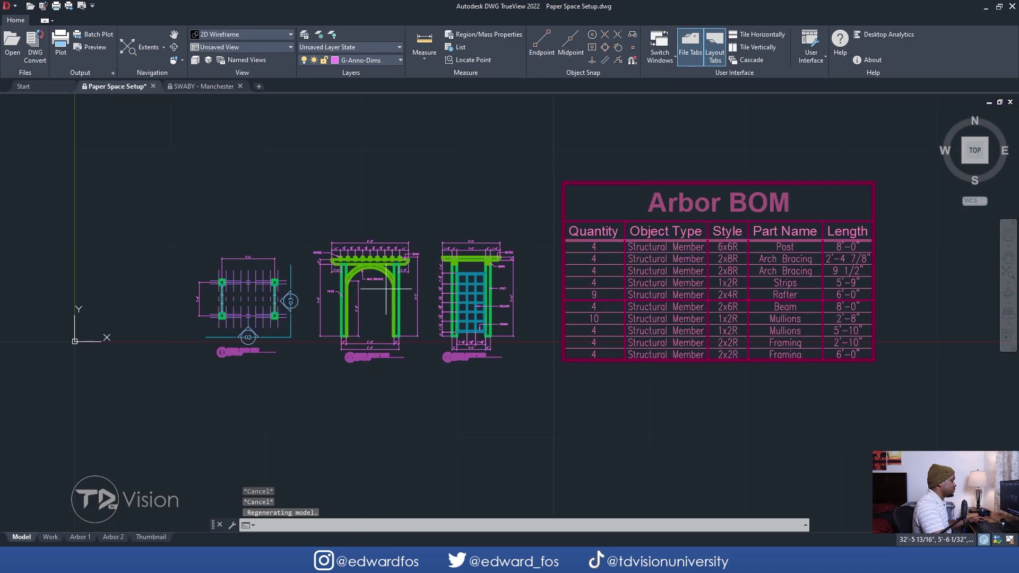
{"action": "scroll", "coordinate": [386, 289], "scroll_direction": "up", "scroll_amount": 2}
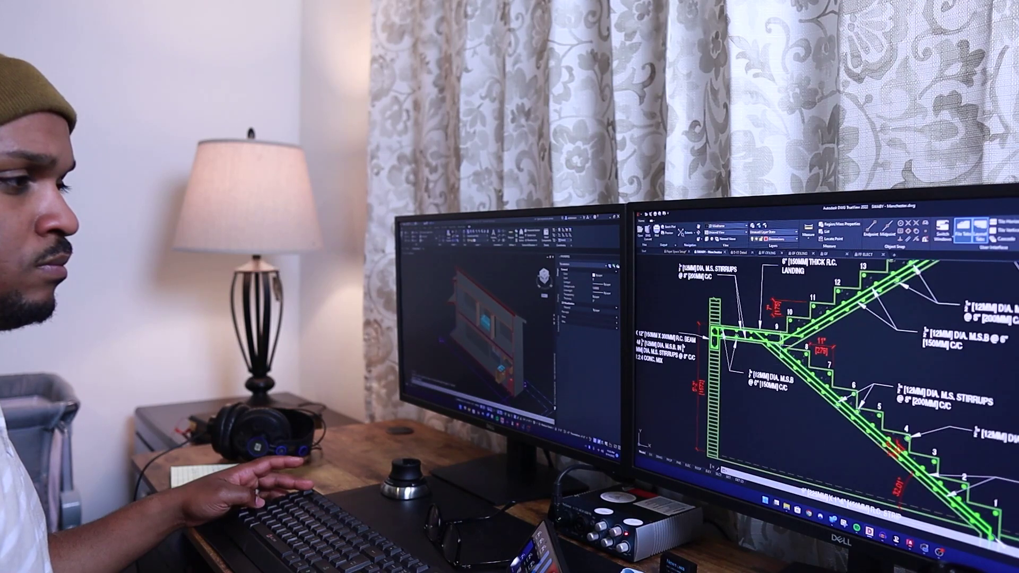
- Clear the selection in AutoCAD Architecture's sectional view and examine the reinforced stair section in the Manchester drawing in DWG TrueView
{"action": "scroll", "coordinate": [828, 371], "scroll_direction": "down", "scroll_amount": 3}
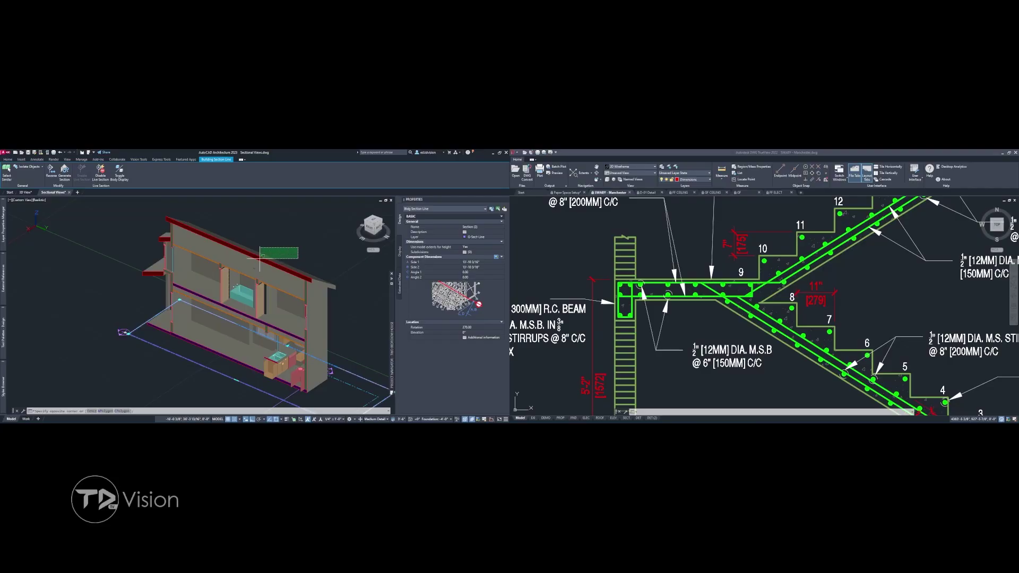
{"action": "key", "text": "Escape"}
{"action": "key", "text": "Escape"}
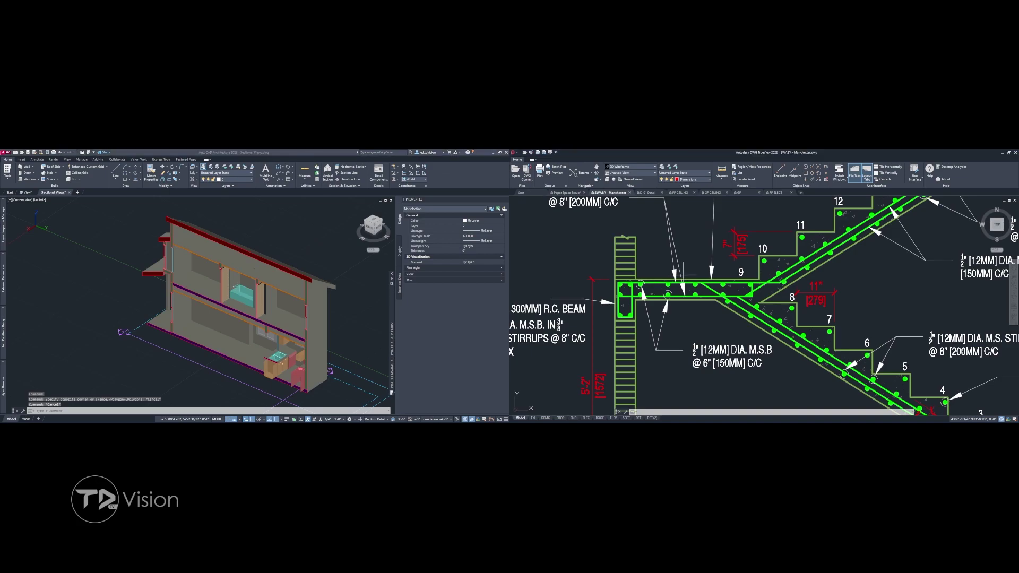
{"action": "scroll", "coordinate": [721, 286], "scroll_direction": "down", "scroll_amount": 8}
{"action": "scroll", "coordinate": [693, 275], "scroll_direction": "up", "scroll_amount": 6}
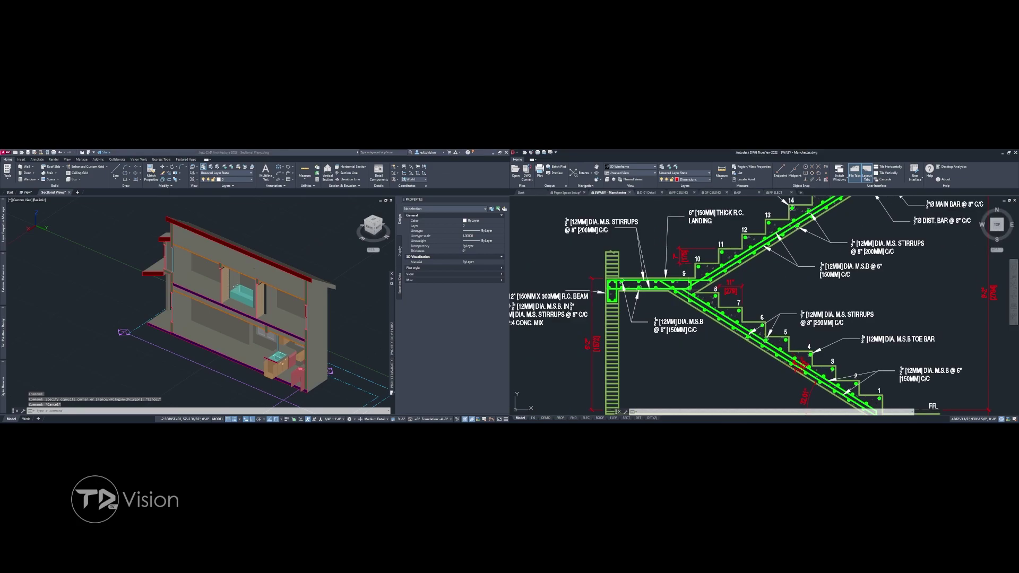
- Reverse the direction of the building section line in the sectional view and orbit around the cut house model
{"action": "left_click", "coordinate": [152, 345]}
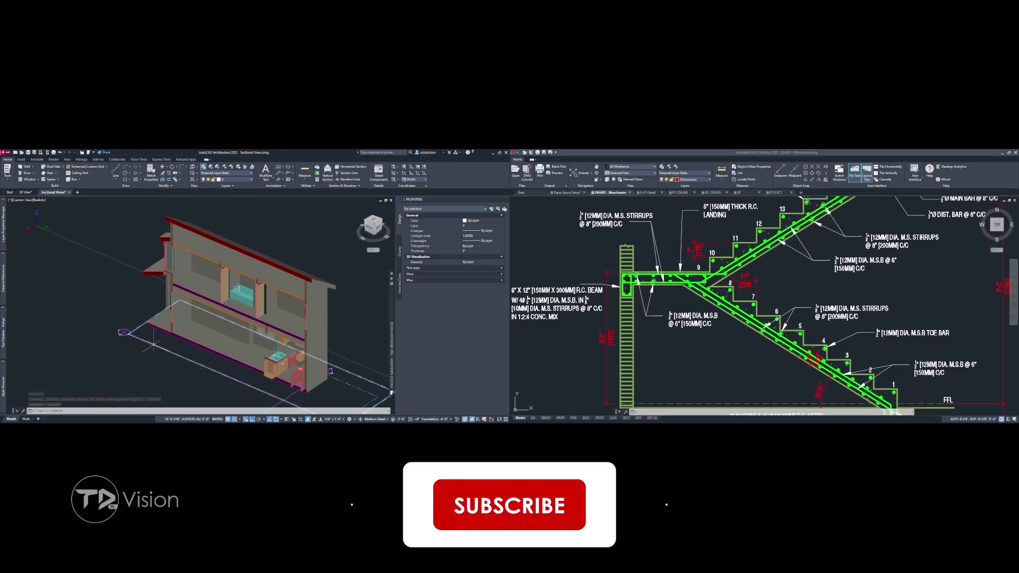
{"action": "left_click", "coordinate": [51, 170]}
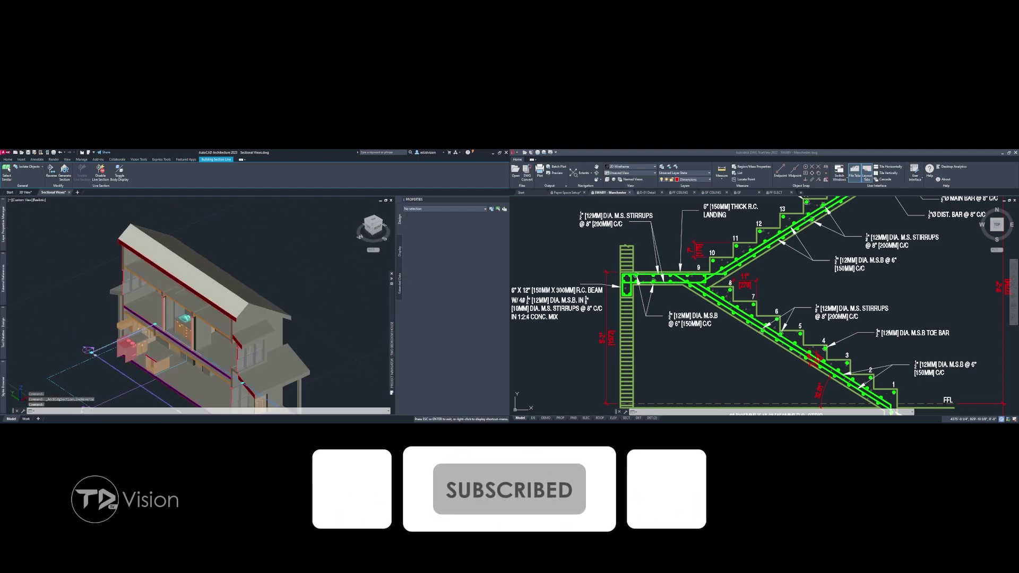
{"action": "middle_click_drag", "start_coordinate": [217, 270], "coordinate": [128, 256], "text": "shift"}
{"action": "left_click", "coordinate": [40, 200]}
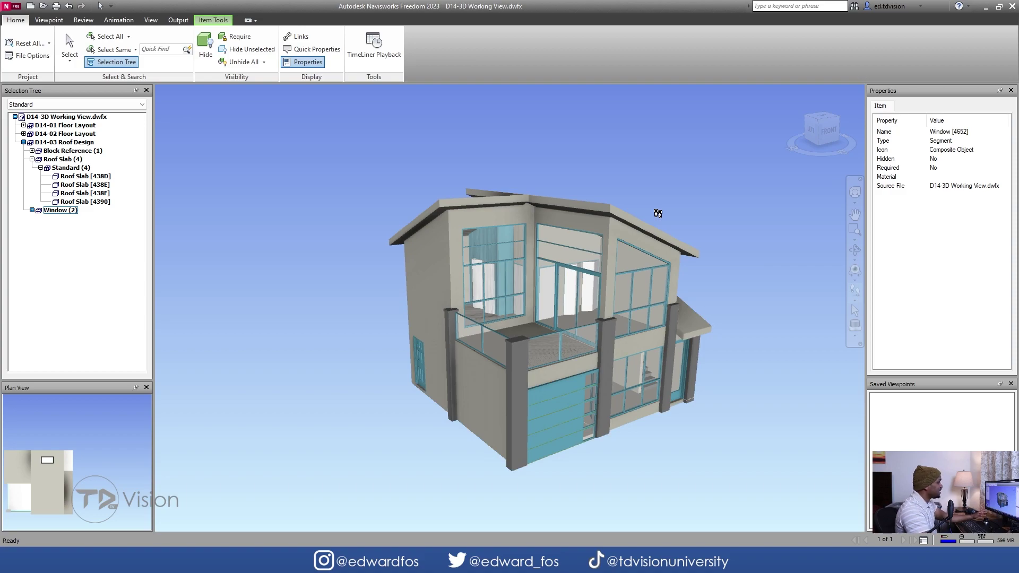
- In Navisworks Freedom, collapse the D14-3D Working View.dwfx selection tree and look at the house model from different angles
{"action": "scroll", "coordinate": [658, 213], "scroll_direction": "up", "scroll_amount": 2}
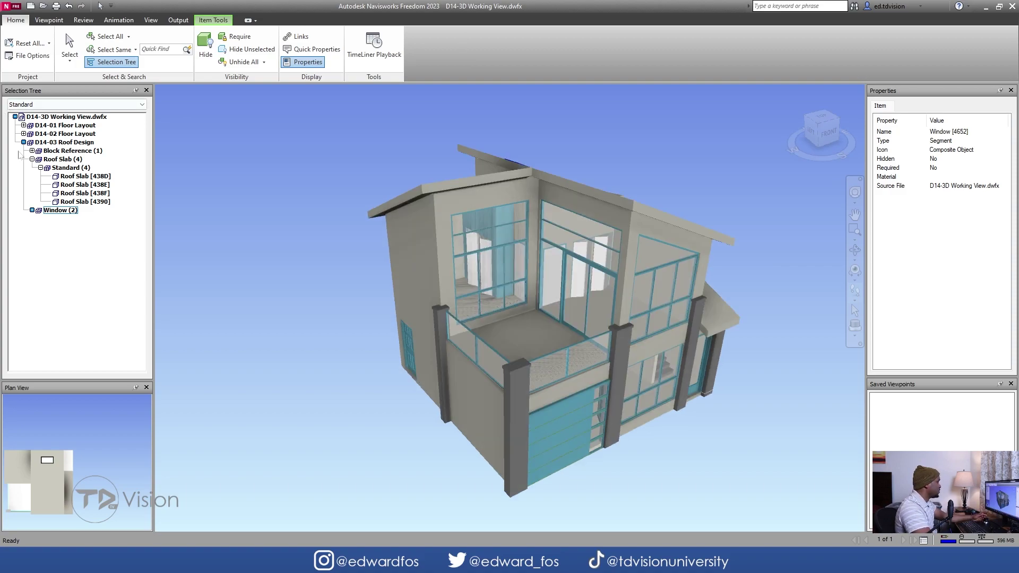
{"action": "left_click", "coordinate": [14, 116]}
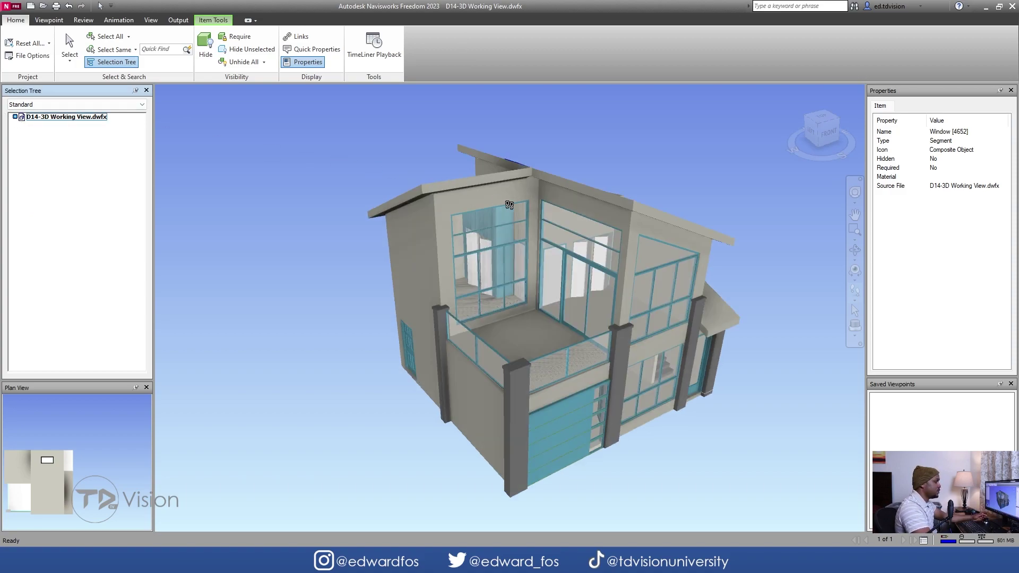
{"action": "left_click_drag", "start_coordinate": [510, 205], "coordinate": [509, 204]}
{"action": "scroll", "coordinate": [509, 205], "scroll_direction": "up", "scroll_amount": 5}
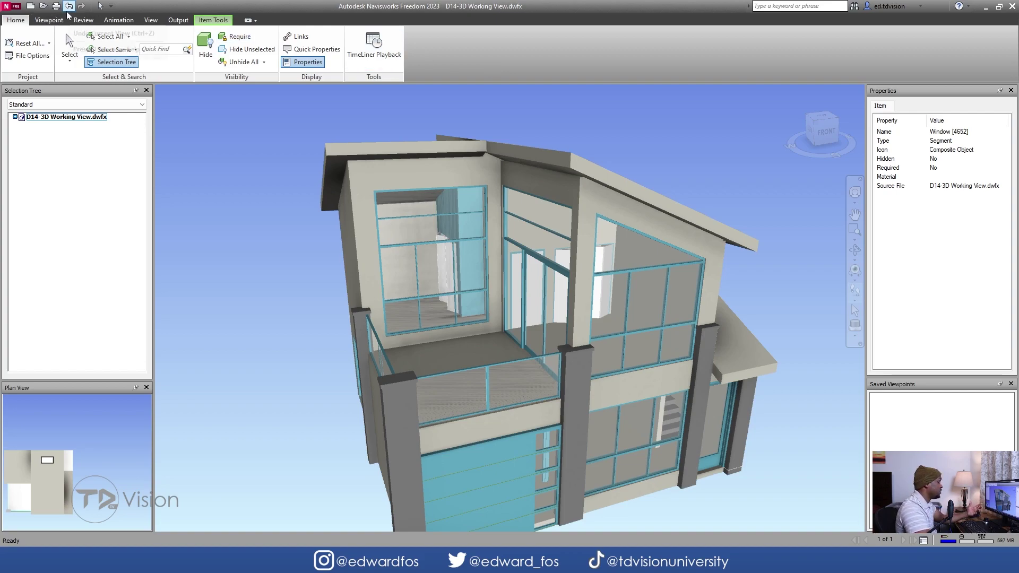
{"action": "left_click", "coordinate": [15, 8]}
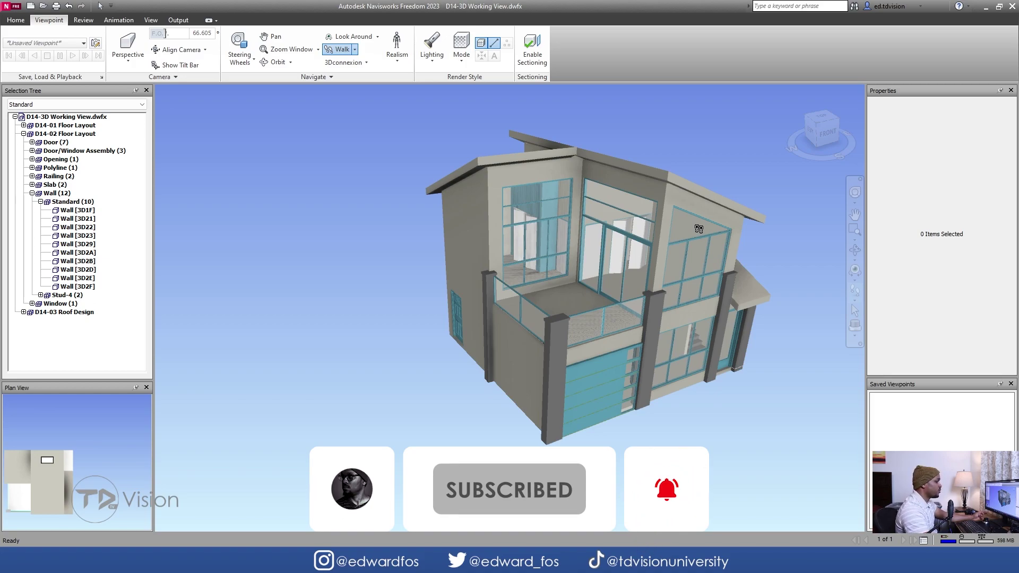
- Turn the house model until it faces the front and enable sectioning on it
{"action": "key", "text": "Left"}
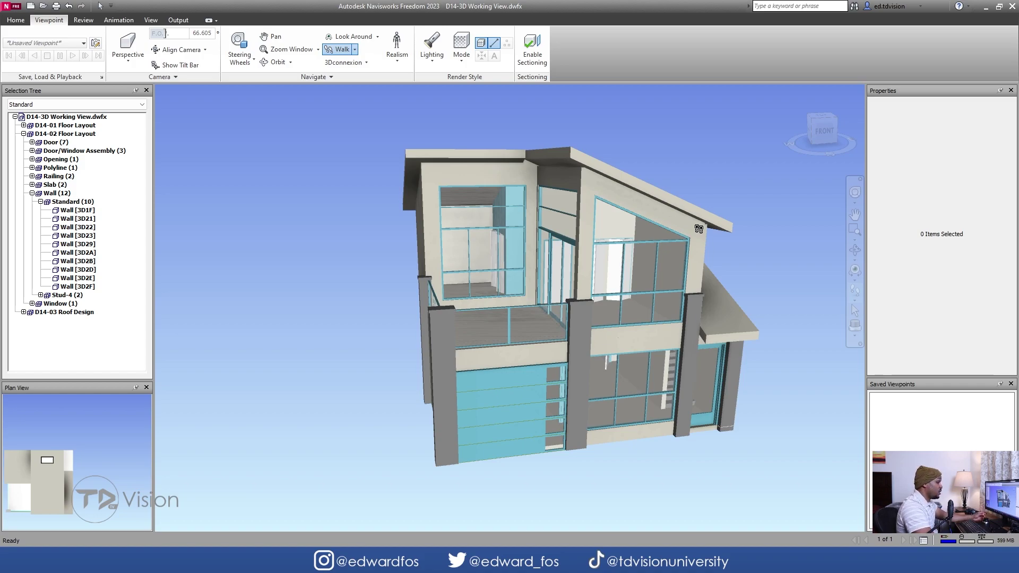
{"action": "key", "text": "Left"}
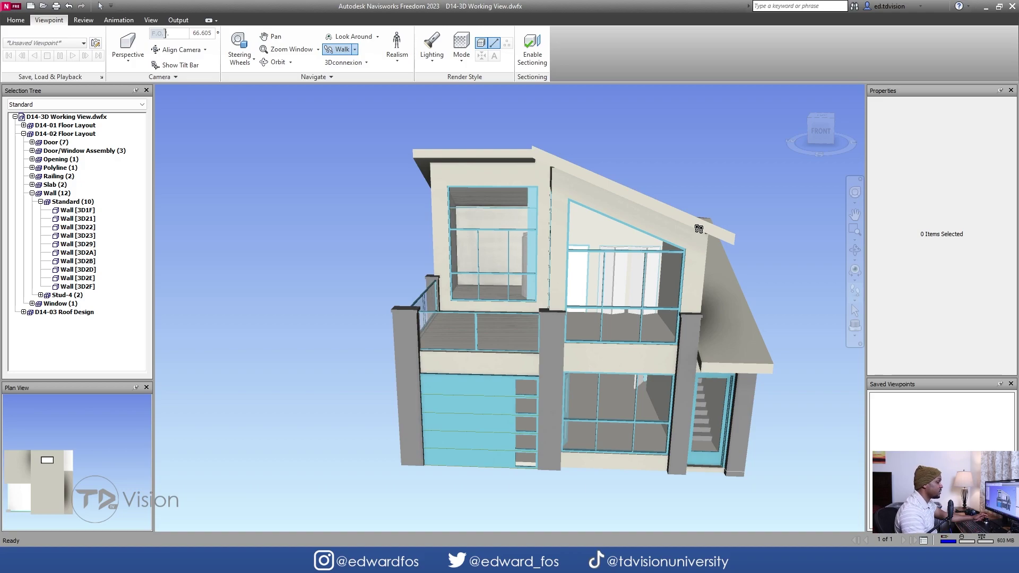
{"action": "left_click", "coordinate": [531, 53]}
{"action": "left_click_drag", "start_coordinate": [257, 298], "coordinate": [313, 266]}
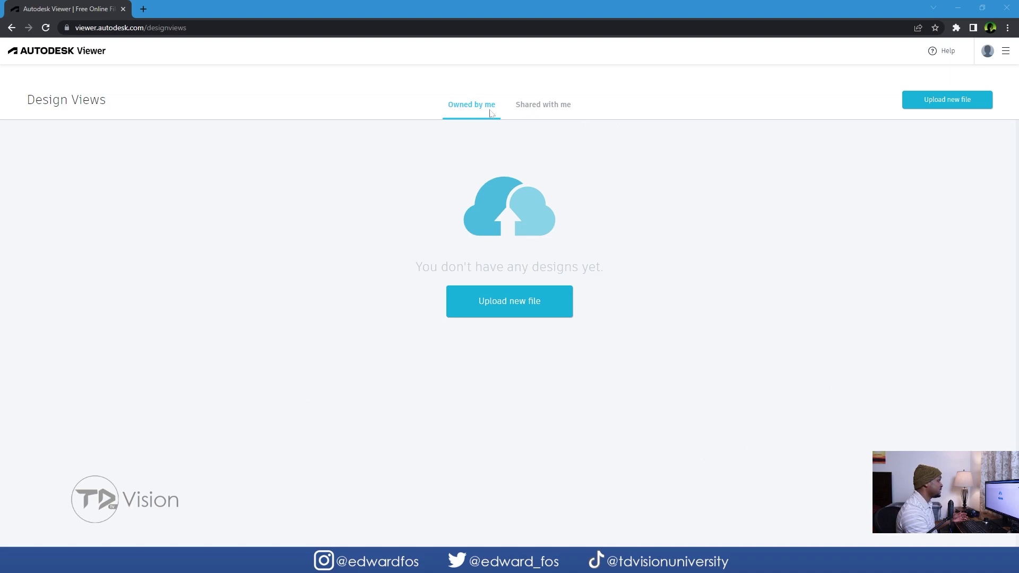
- In Autodesk Viewer, check the designs shared with the account and upload CC Library.dwg from the Desktop
{"action": "left_click", "coordinate": [542, 110]}
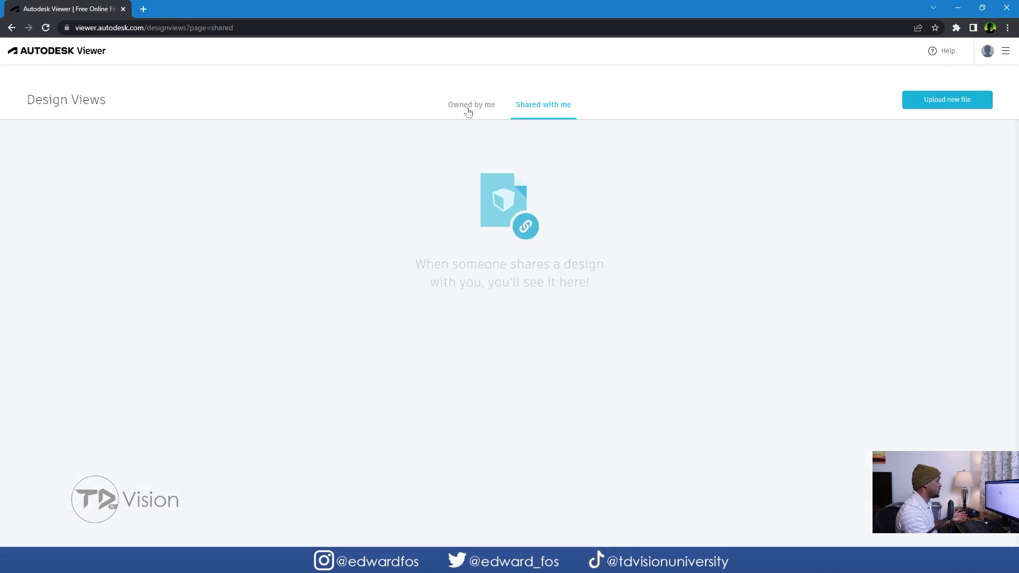
{"action": "left_click", "coordinate": [468, 111]}
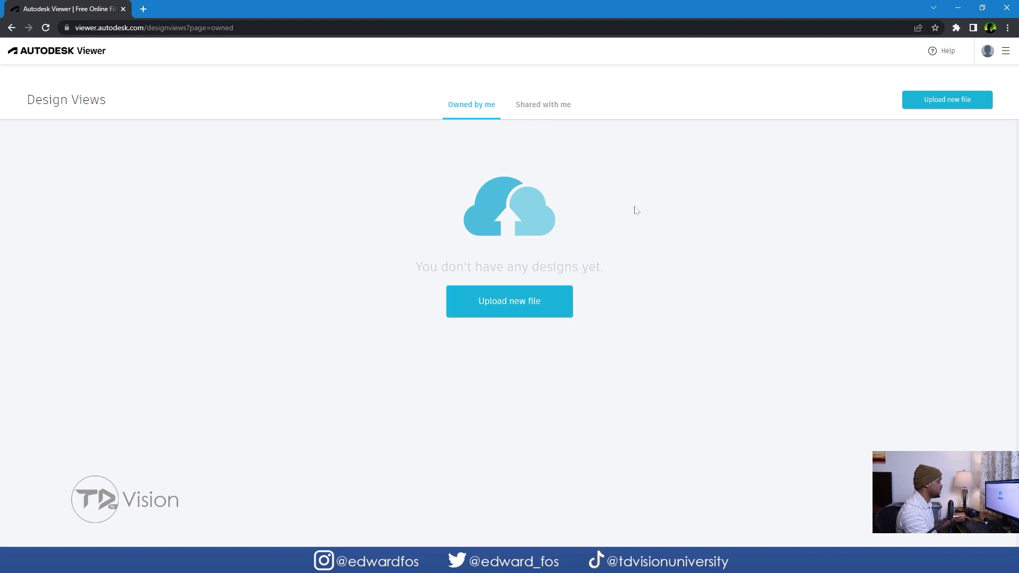
{"action": "left_click", "coordinate": [505, 304]}
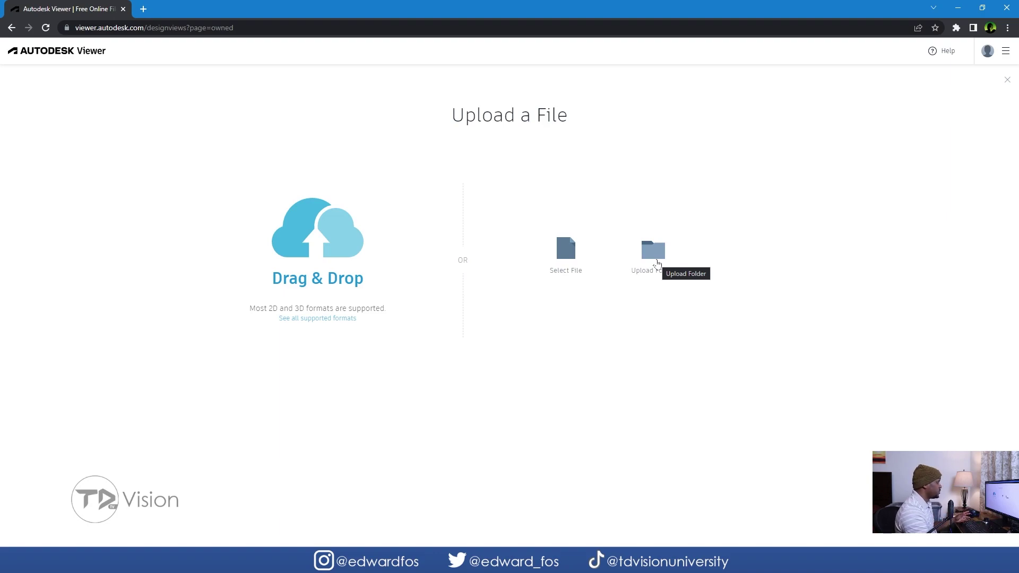
{"action": "left_click", "coordinate": [564, 255]}
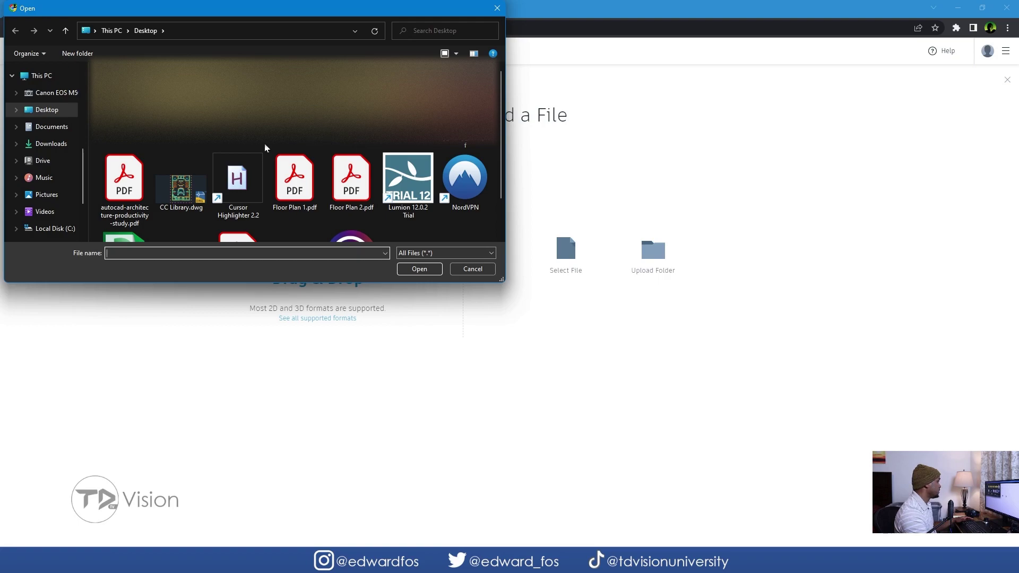
{"action": "scroll", "coordinate": [260, 159], "scroll_direction": "down", "scroll_amount": 1}
{"action": "left_click", "coordinate": [181, 143]}
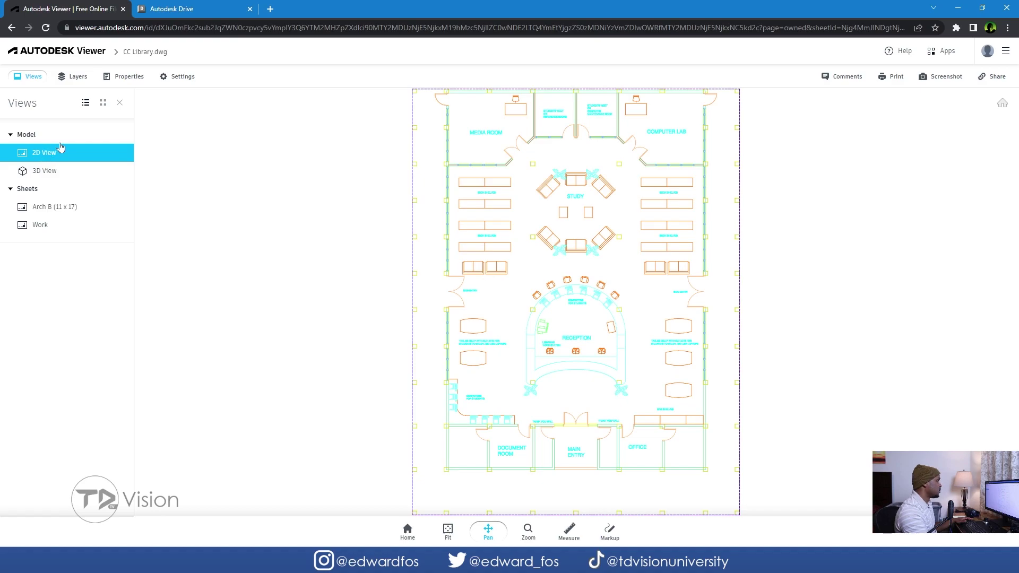
- Open the 3D View of the library, orbit it to a corner angle and hide the roof slab
{"action": "left_click", "coordinate": [59, 170]}
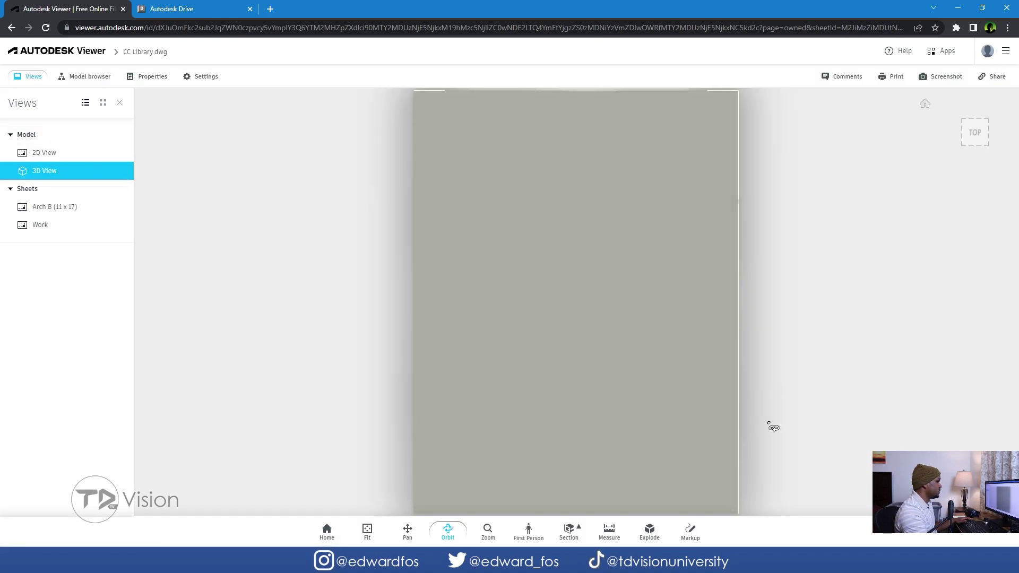
{"action": "left_click_drag", "start_coordinate": [773, 428], "coordinate": [568, 326]}
{"action": "left_click", "coordinate": [573, 320]}
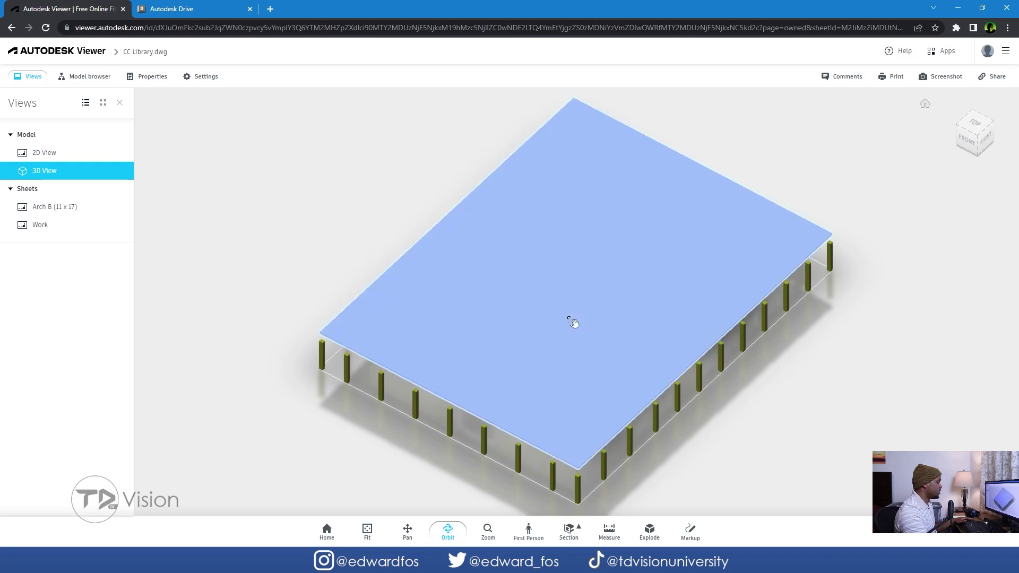
{"action": "right_click", "coordinate": [567, 318]}
{"action": "left_click", "coordinate": [536, 297]}
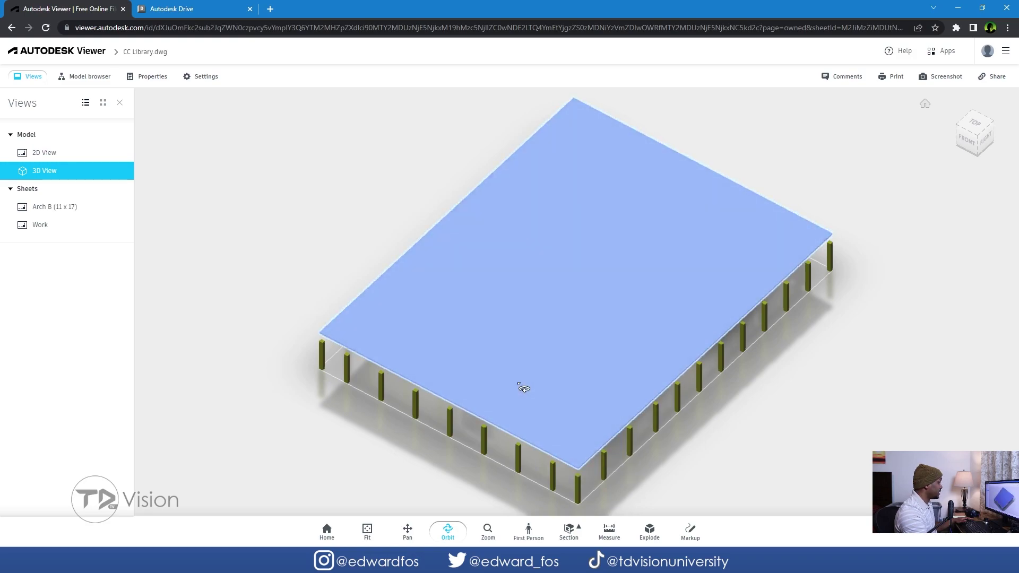
{"action": "left_click_drag", "start_coordinate": [524, 387], "coordinate": [550, 337]}
{"action": "left_click", "coordinate": [551, 332]}
{"action": "right_click", "coordinate": [550, 325]}
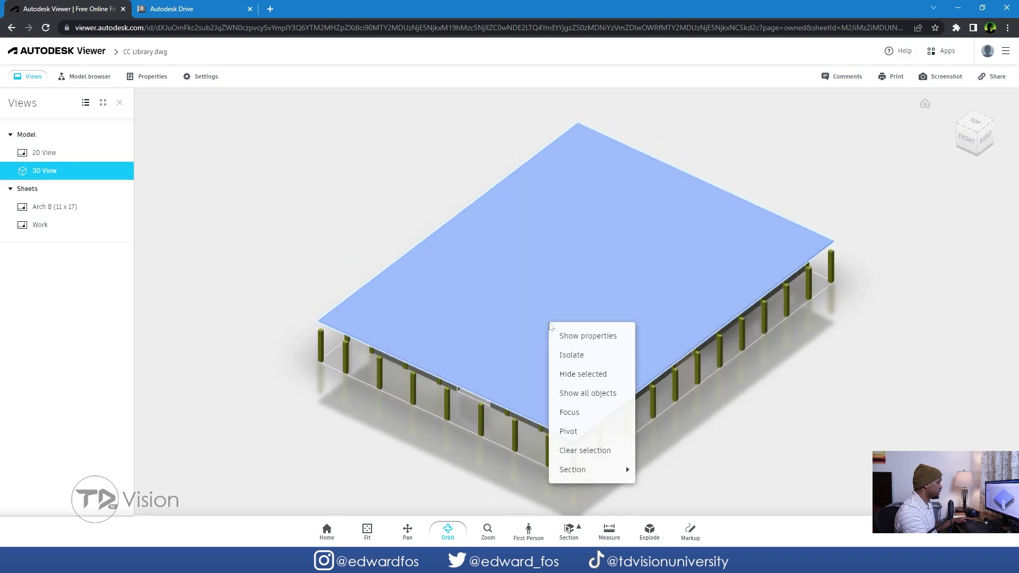
{"action": "left_click", "coordinate": [586, 374]}
{"action": "left_click_drag", "start_coordinate": [467, 330], "coordinate": [445, 334]}
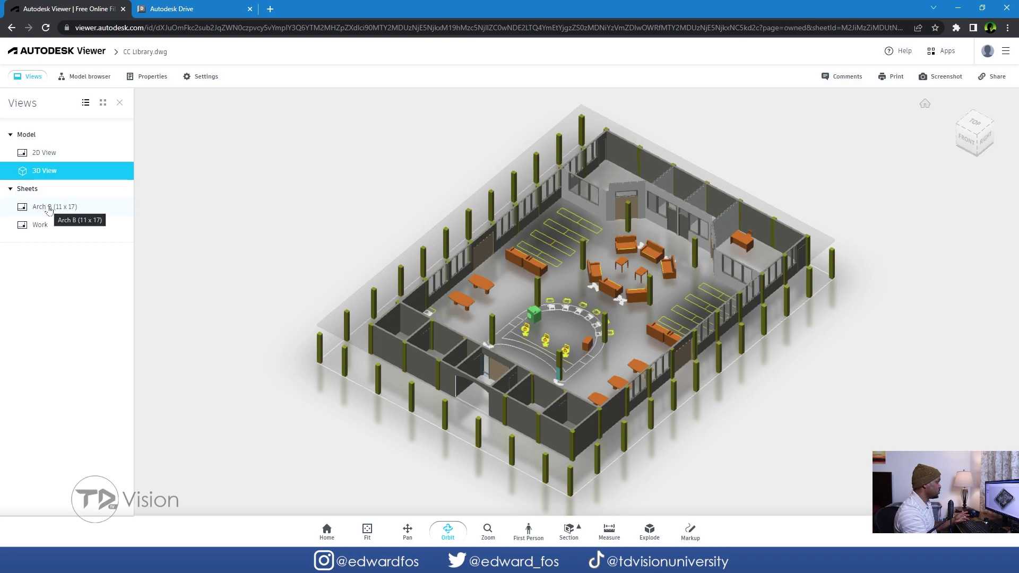
- Examine the library floor plan on the Arch B (11 x 17) sheet and open the Work sheet
{"action": "left_click", "coordinate": [49, 210]}
{"action": "scroll", "coordinate": [538, 237], "scroll_direction": "up", "scroll_amount": 3}
{"action": "scroll", "coordinate": [540, 241], "scroll_direction": "down", "scroll_amount": 5}
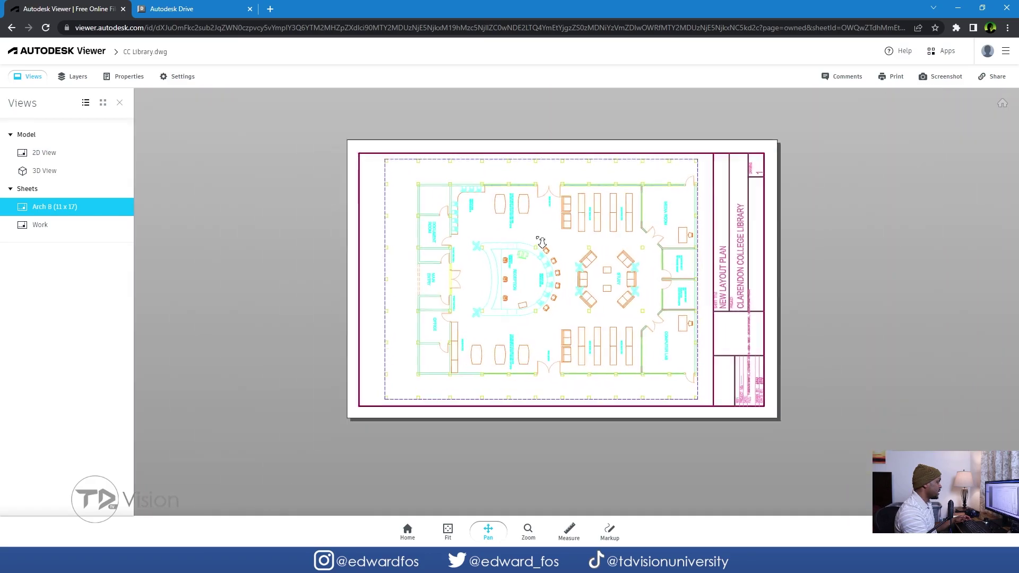
{"action": "scroll", "coordinate": [540, 242], "scroll_direction": "up", "scroll_amount": 3}
{"action": "left_click", "coordinate": [42, 224]}
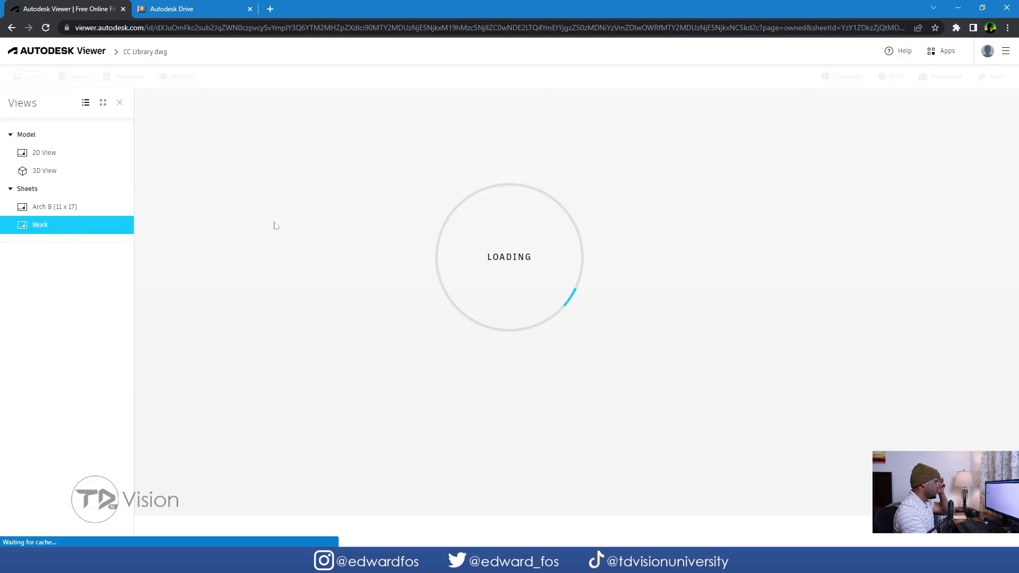
- Open the library's 3D View and approach the building's front corner at ground level in First Person mode
{"action": "left_click", "coordinate": [63, 174]}
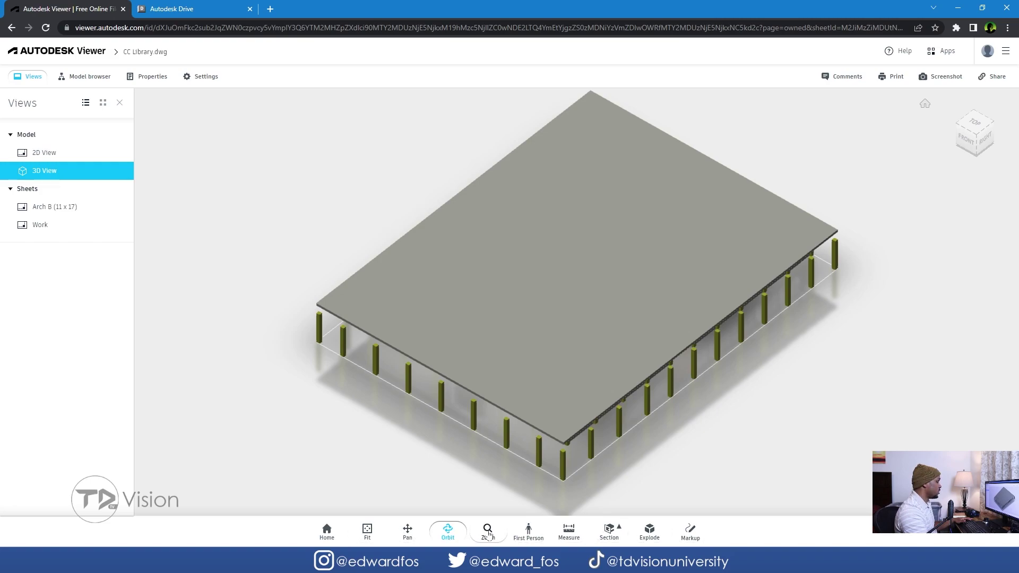
{"action": "left_click", "coordinate": [528, 530]}
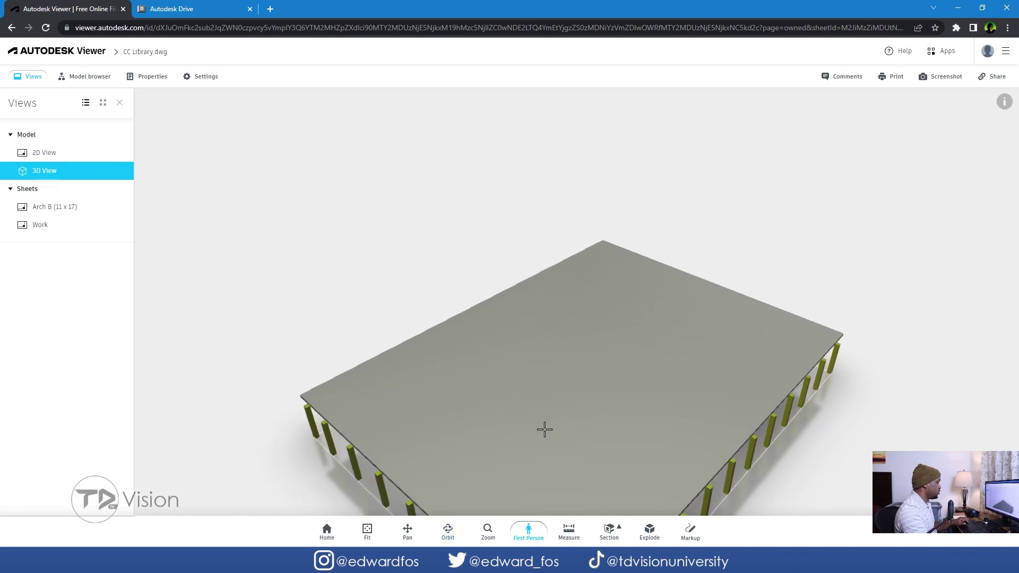
{"action": "key", "text": "w"}
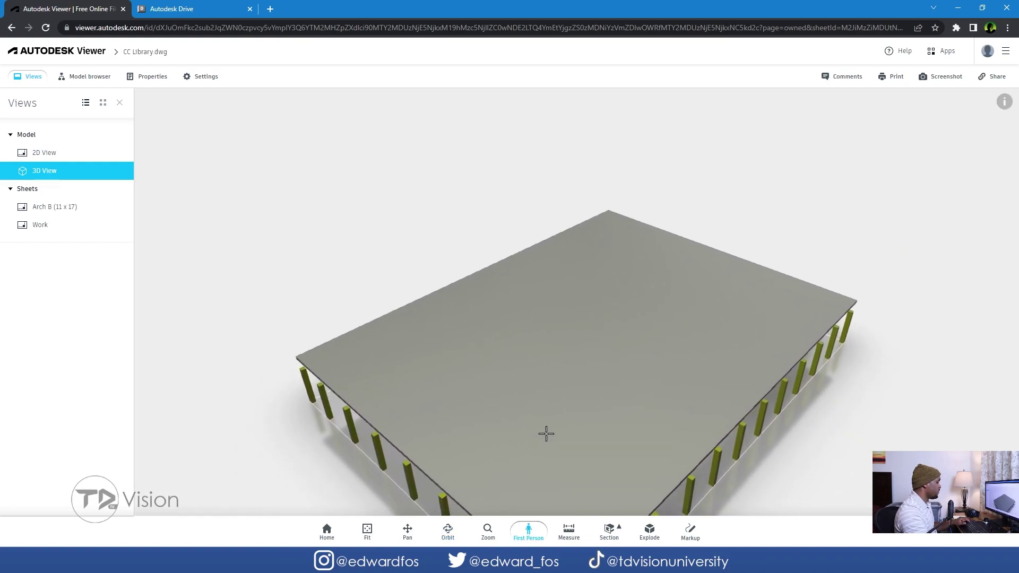
{"action": "key", "text": "w"}
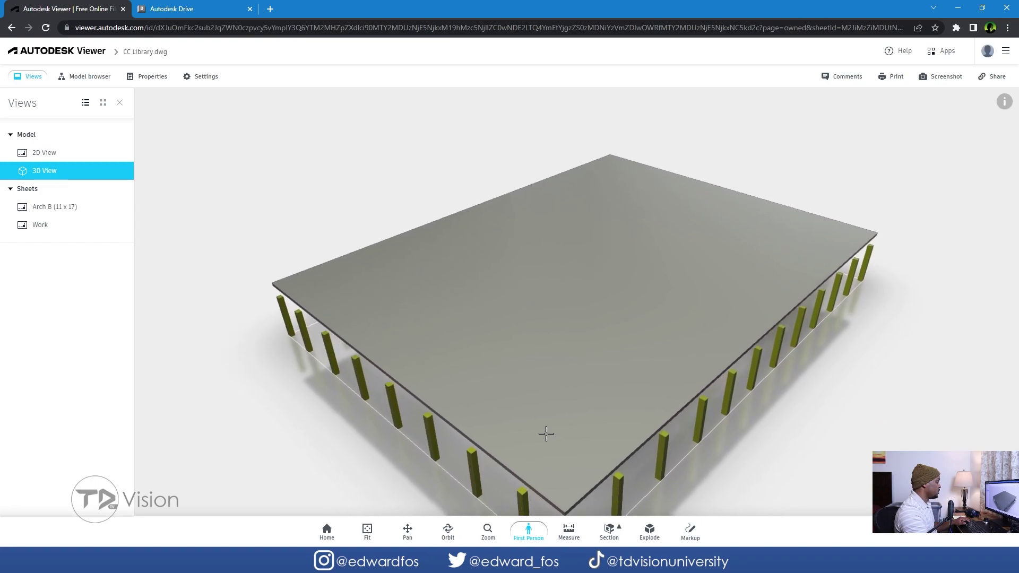
{"action": "key", "text": "w"}
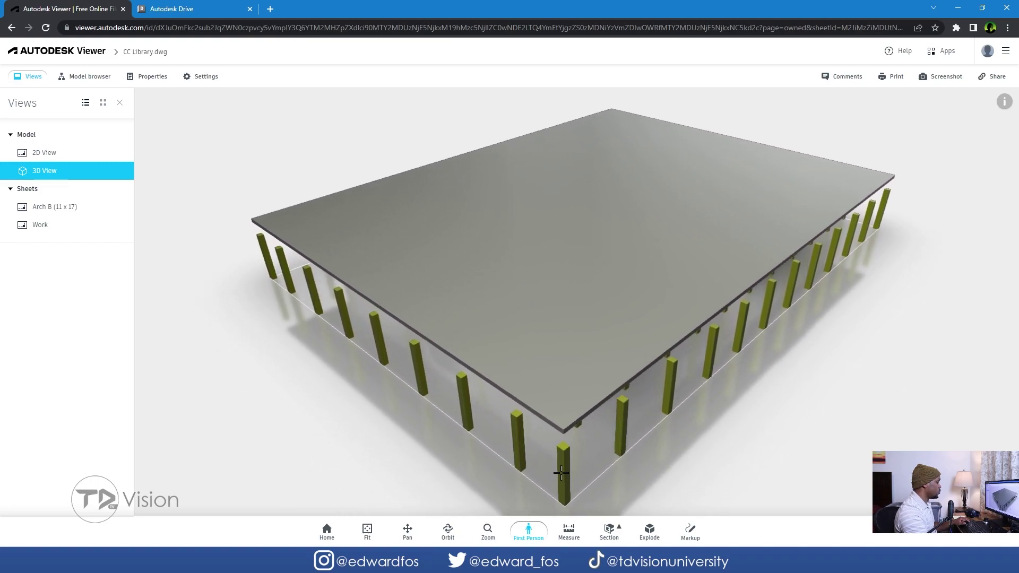
{"action": "key", "text": "w"}
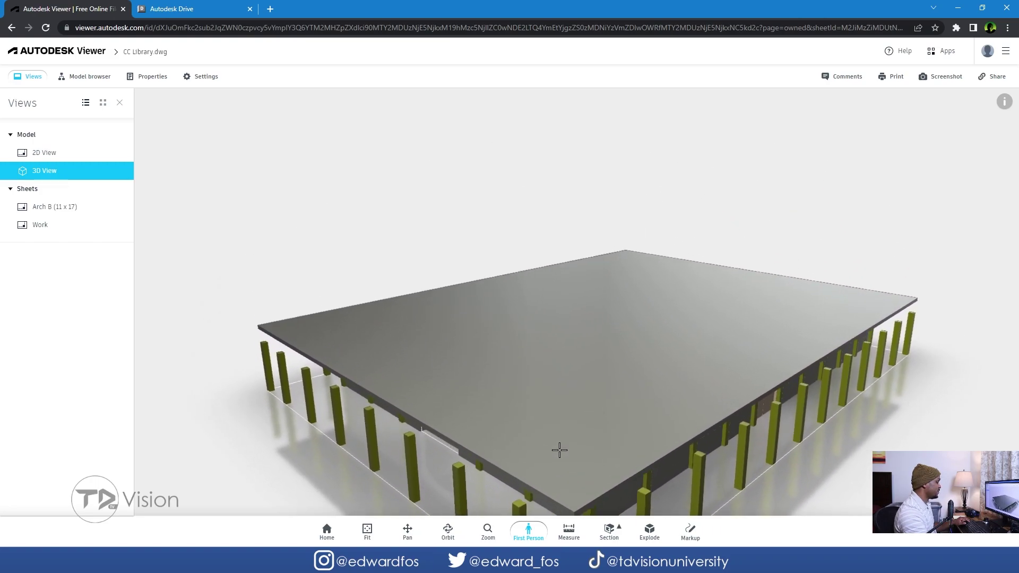
{"action": "key", "text": "q"}
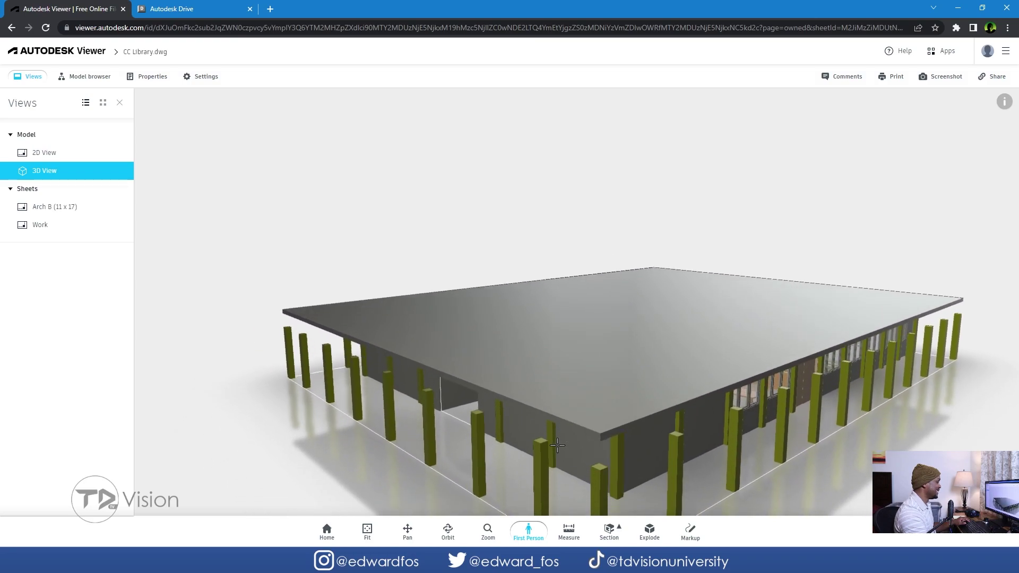
{"action": "key", "text": "w"}
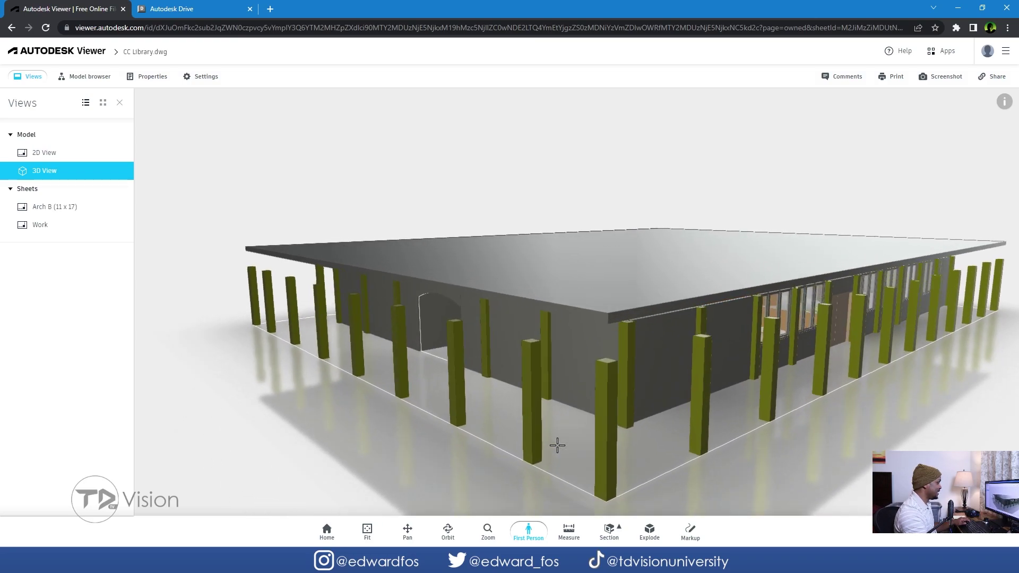
{"action": "key", "text": "a"}
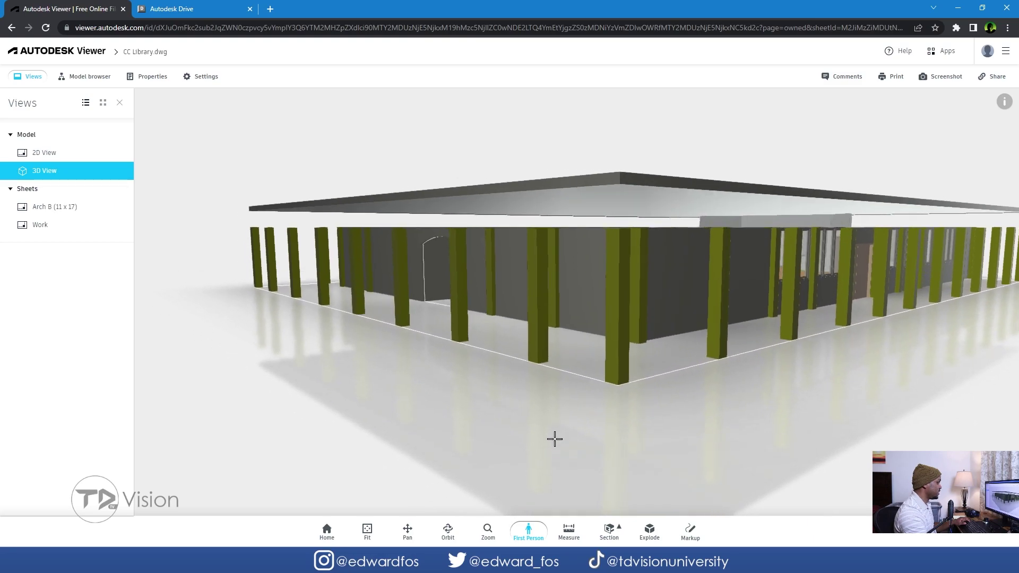
- Walk in First Person through the arched entrance and explore the reading area with its chairs, sofas and windows
{"action": "key", "text": "w"}
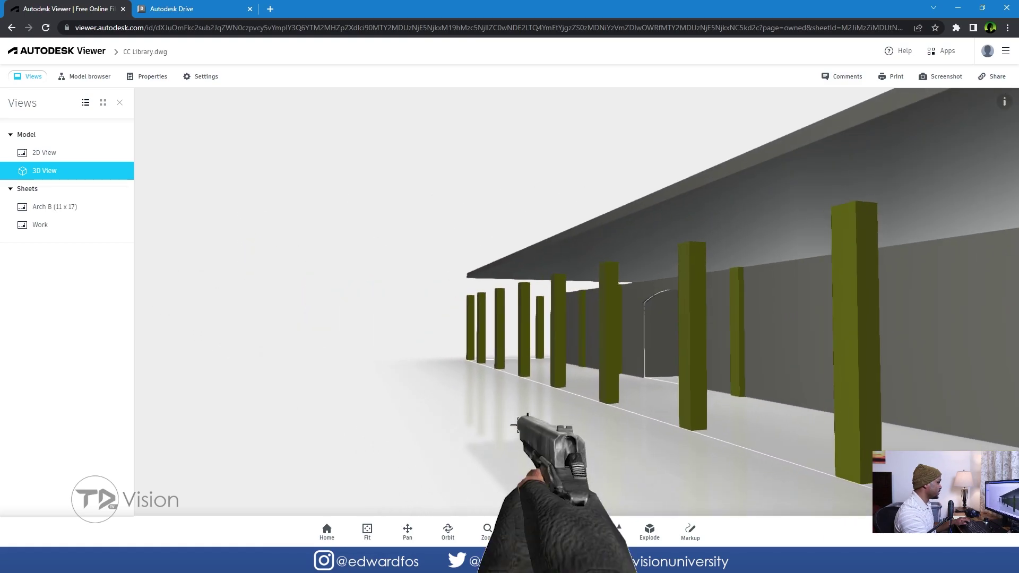
{"action": "key", "text": "w"}
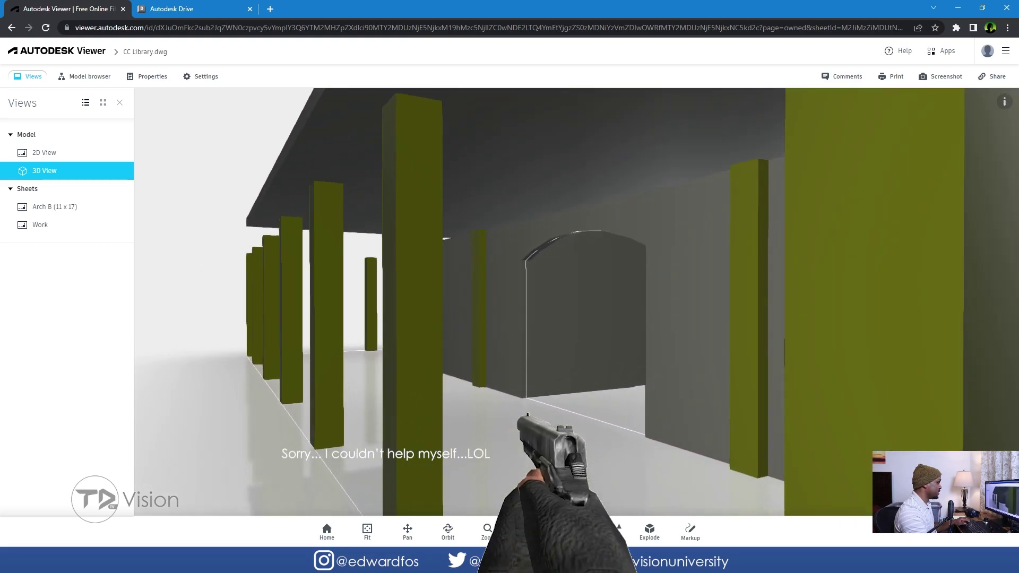
{"action": "key", "text": "w"}
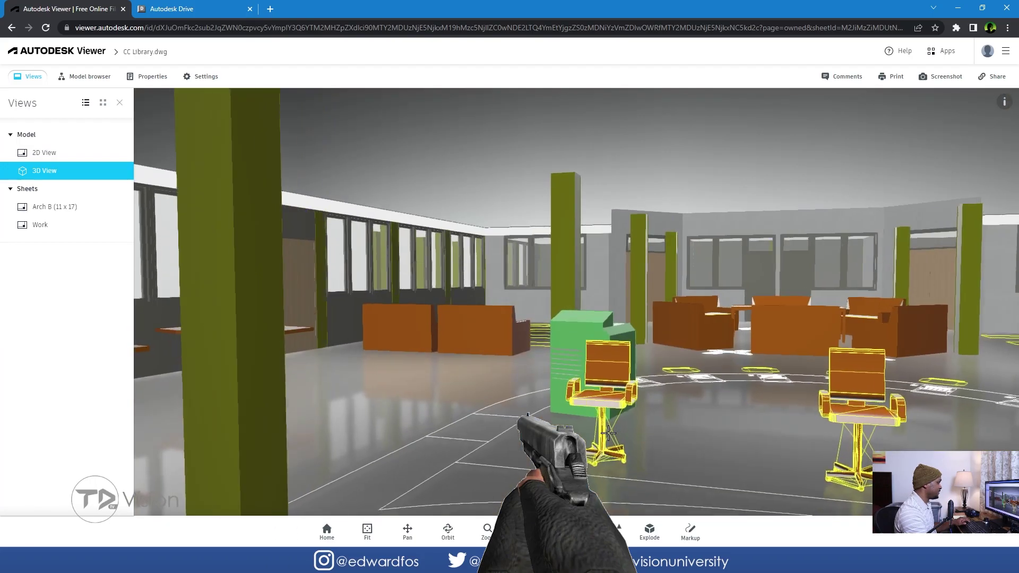
{"action": "key", "text": "w"}
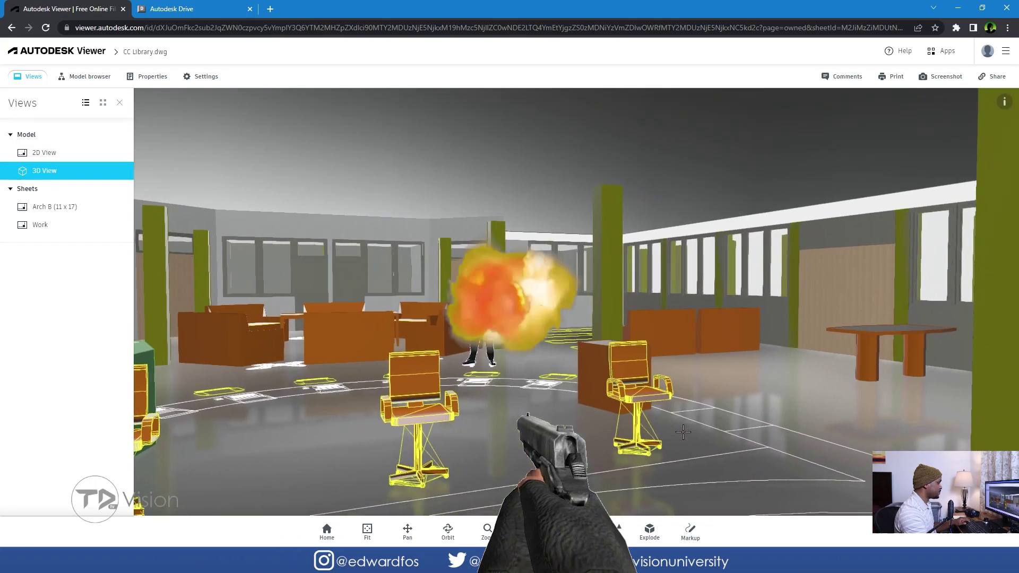
{"action": "key", "text": "w"}
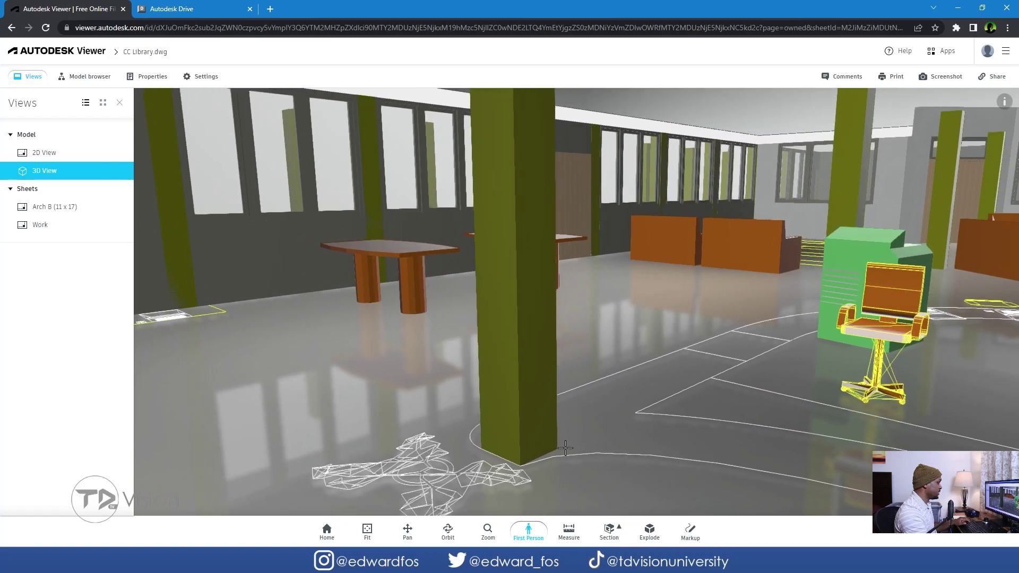
{"action": "key", "text": "w"}
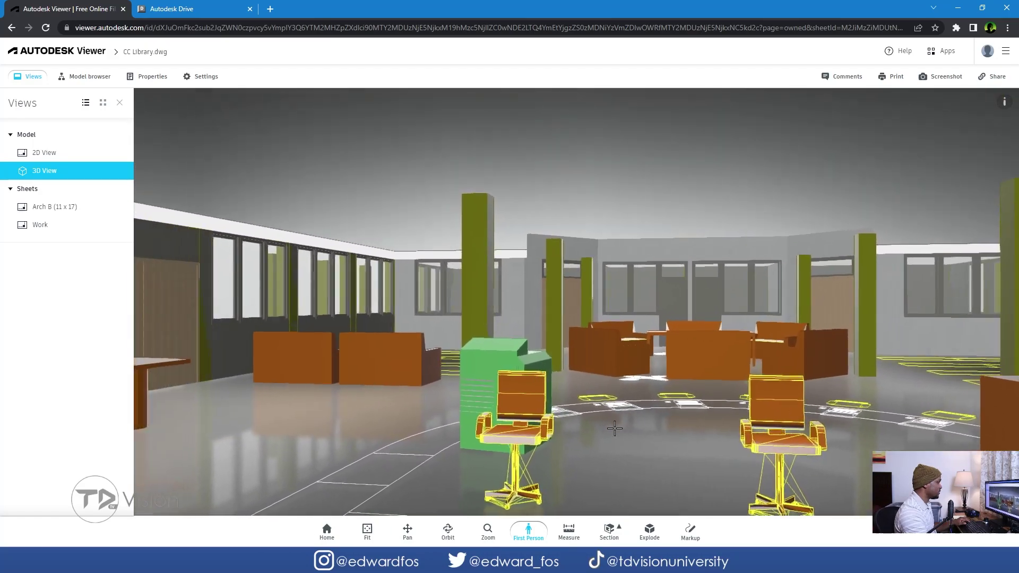
{"action": "key", "text": "w"}
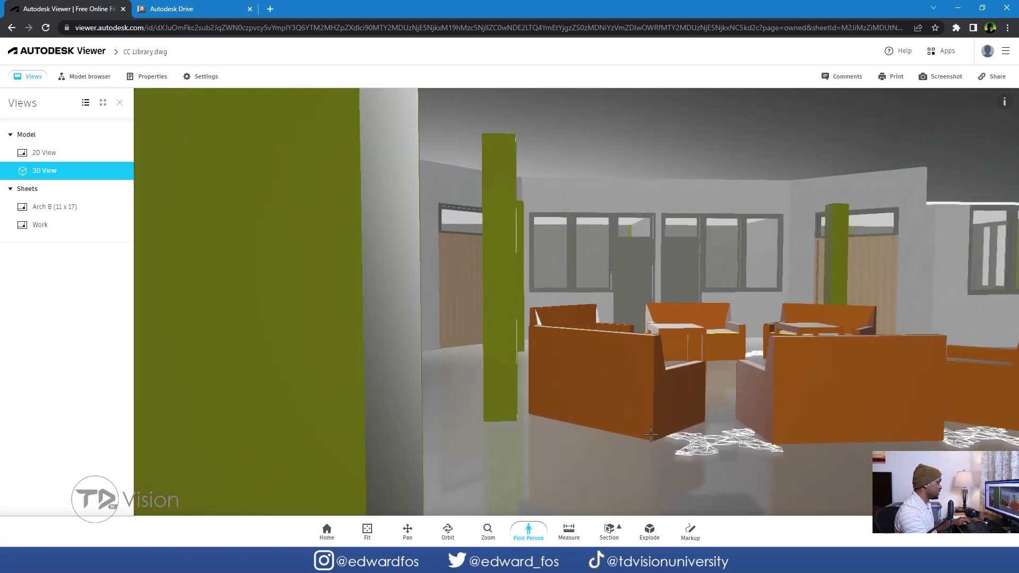
{"action": "key", "text": "w"}
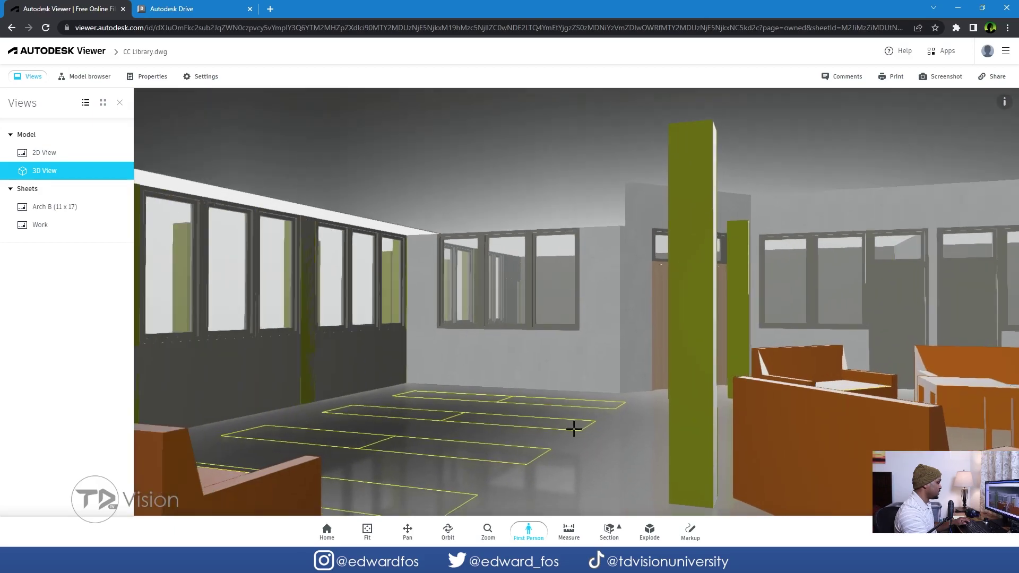
{"action": "key", "text": "w"}
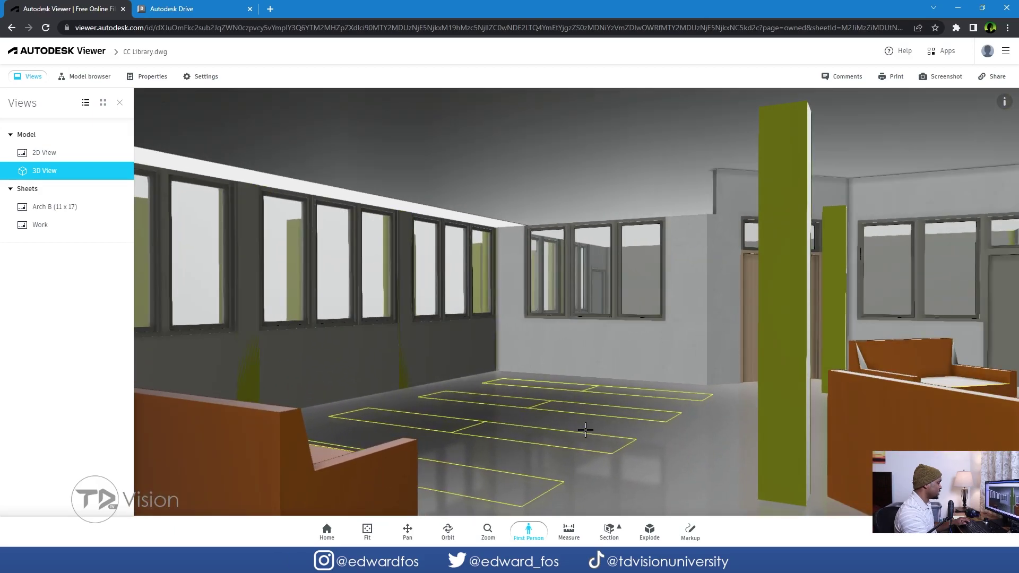
- Look over the Measure and Section options and return the library model to its home view
{"action": "left_click", "coordinate": [569, 531]}
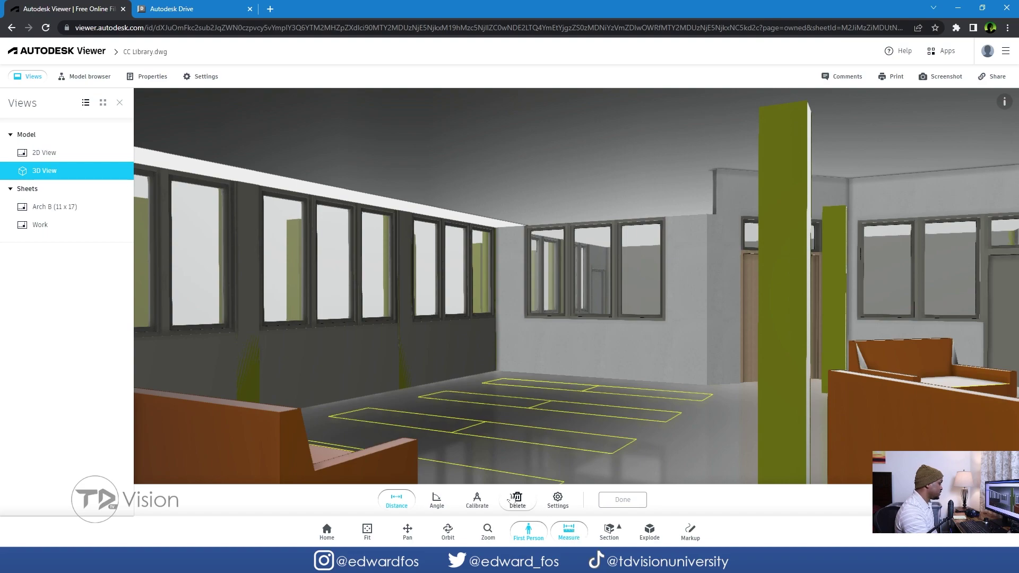
{"action": "left_click", "coordinate": [609, 532]}
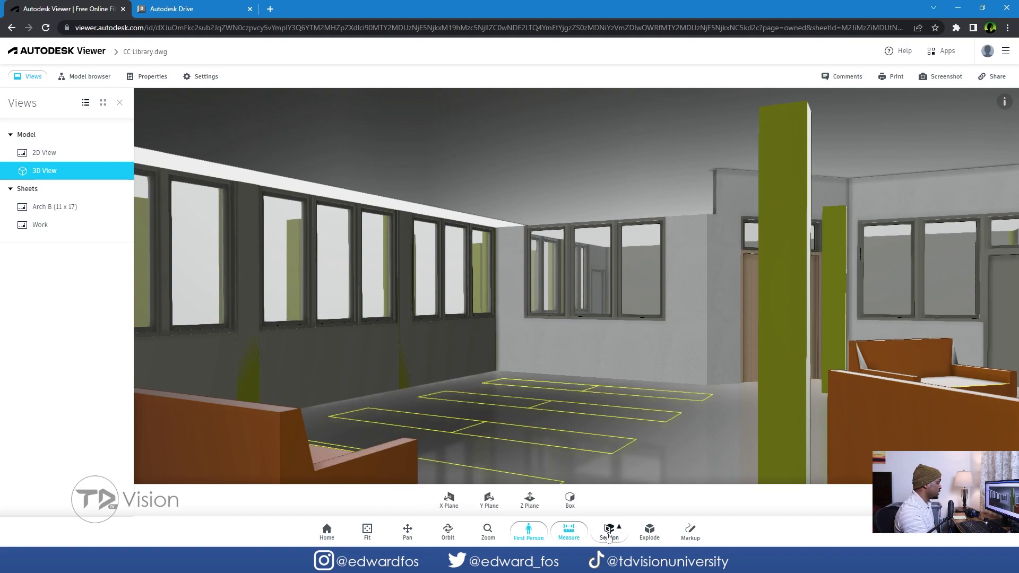
{"action": "left_click", "coordinate": [650, 533]}
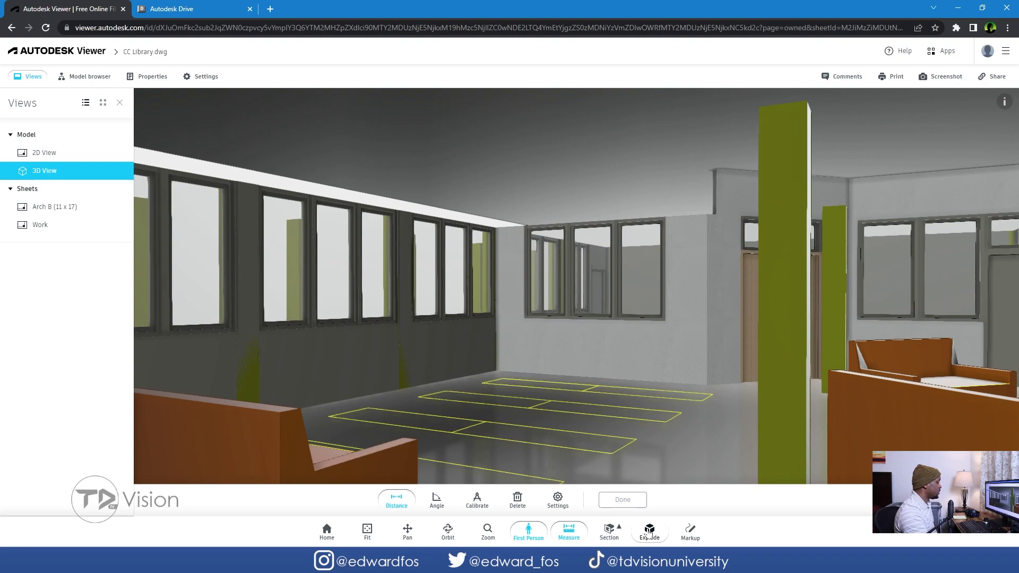
{"action": "left_click", "coordinate": [327, 530]}
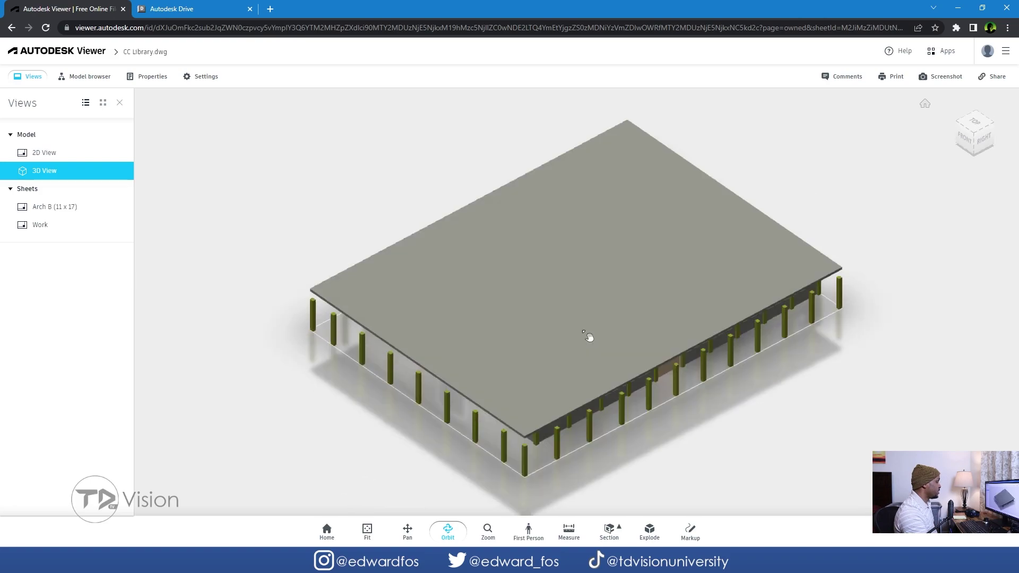
- Activate Explode, hide the roof slab and try spreading the library model's parts apart
{"action": "left_click", "coordinate": [652, 530]}
{"action": "mouse_move", "coordinate": [444, 504]}
{"action": "left_mouse_down"}
{"action": "mouse_move", "coordinate": [605, 505]}
{"action": "mouse_move", "coordinate": [441, 502]}
{"action": "left_mouse_up"}
{"action": "right_click", "coordinate": [509, 319]}
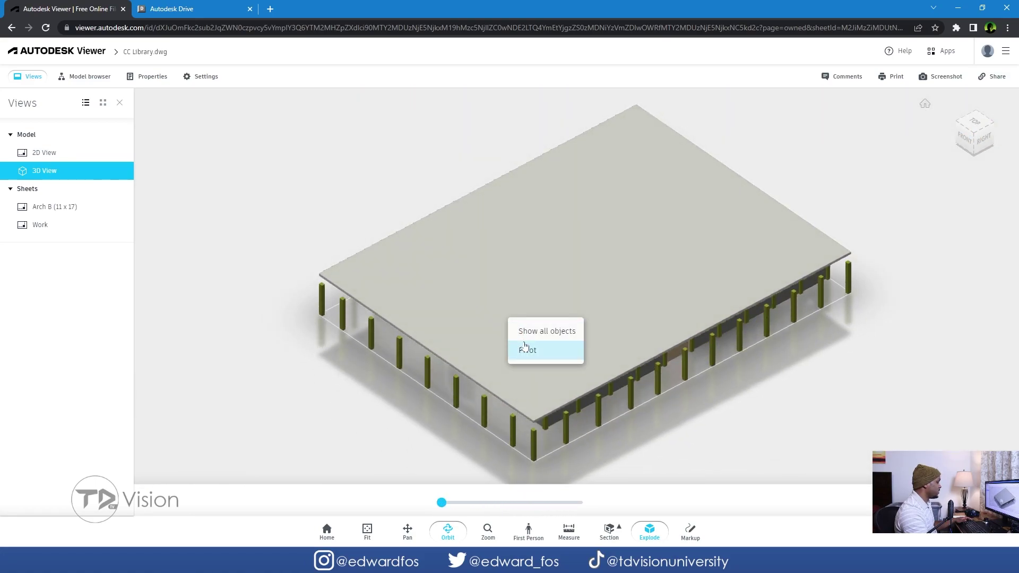
{"action": "left_click", "coordinate": [505, 269]}
{"action": "left_click", "coordinate": [552, 282]}
{"action": "right_click", "coordinate": [551, 280]}
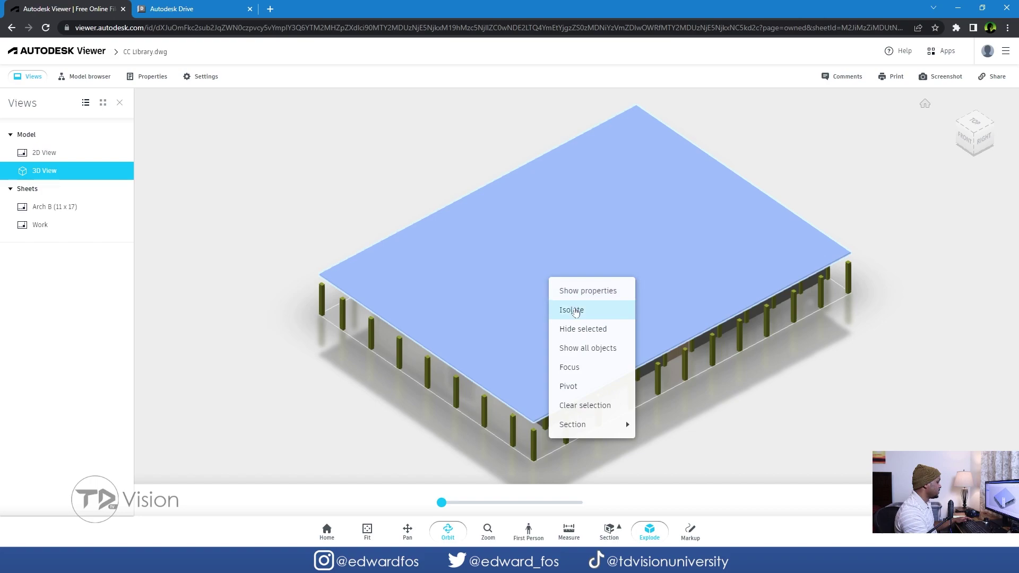
{"action": "left_click", "coordinate": [580, 329]}
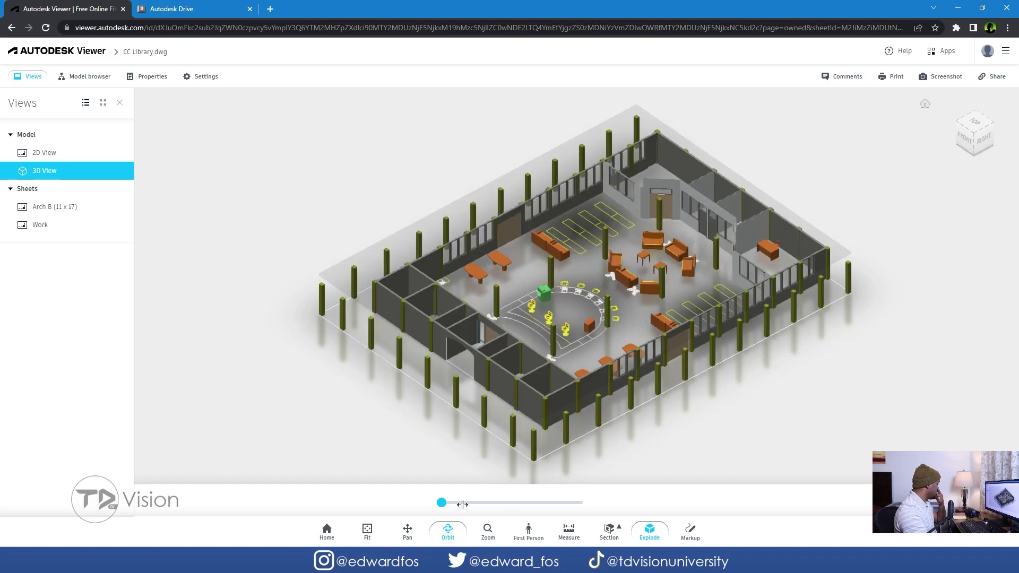
{"action": "left_click_drag", "start_coordinate": [442, 502], "coordinate": [578, 502]}
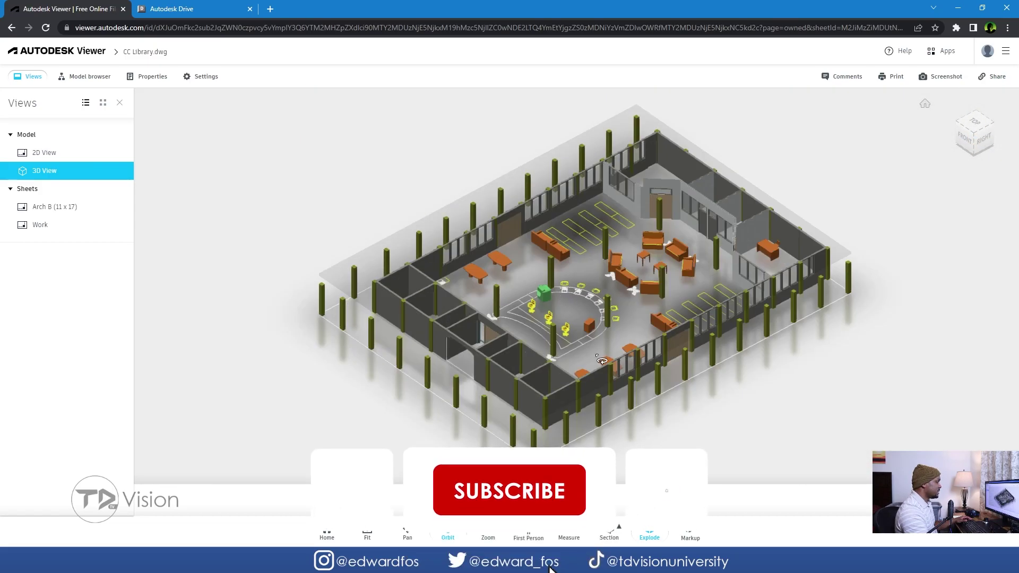
{"action": "left_click_drag", "start_coordinate": [581, 319], "coordinate": [584, 358]}
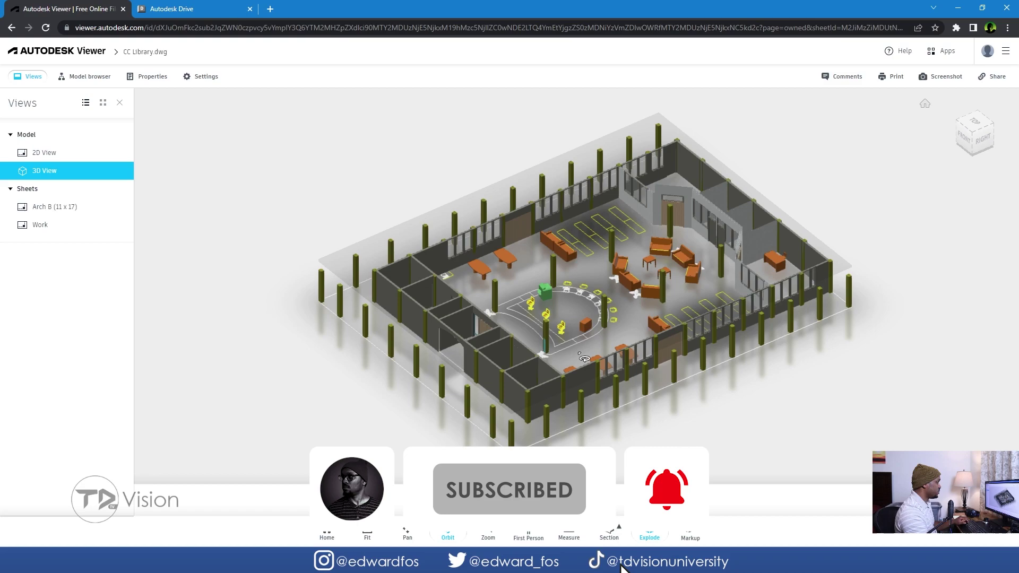
- Create a markup with a freehand pencil loop around the back shelving area of the library and save it
{"action": "left_click", "coordinate": [690, 533]}
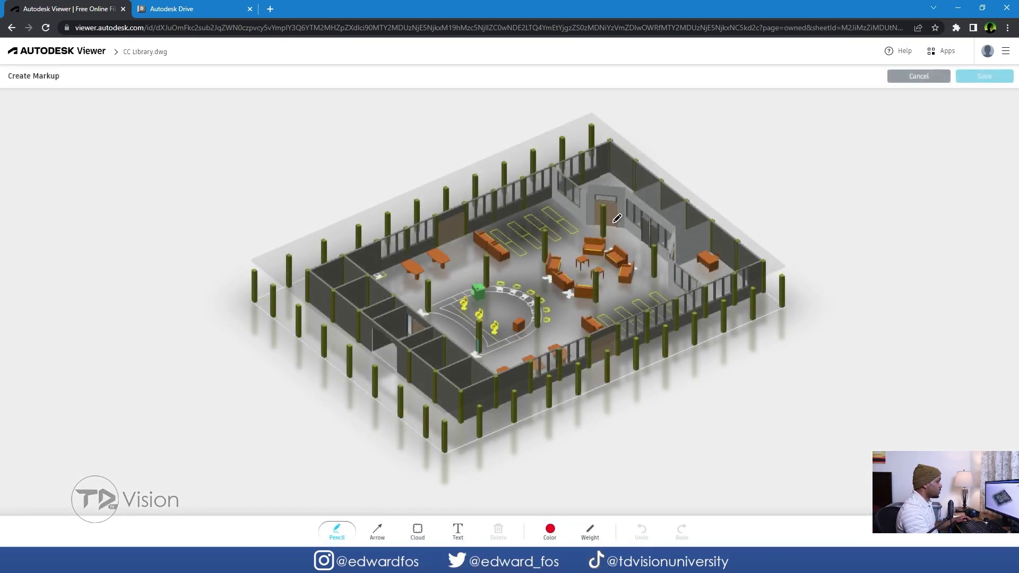
{"action": "mouse_move", "coordinate": [627, 207]}
{"action": "left_mouse_down"}
{"action": "mouse_move", "coordinate": [554, 166]}
{"action": "mouse_move", "coordinate": [465, 163]}
{"action": "mouse_move", "coordinate": [466, 234]}
{"action": "mouse_move", "coordinate": [573, 264]}
{"action": "mouse_move", "coordinate": [602, 197]}
{"action": "mouse_move", "coordinate": [536, 169]}
{"action": "left_mouse_up"}
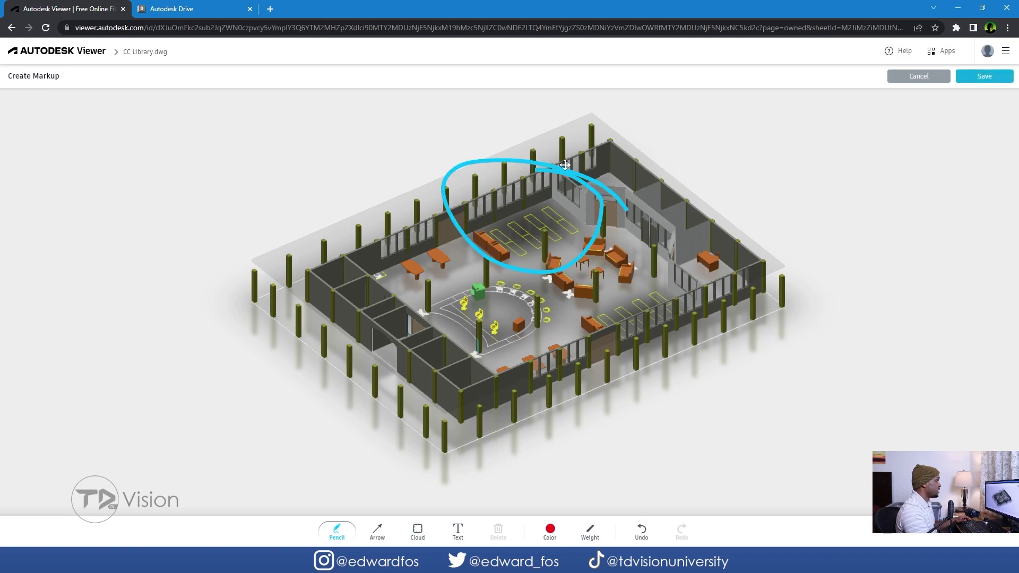
{"action": "left_click", "coordinate": [984, 76]}
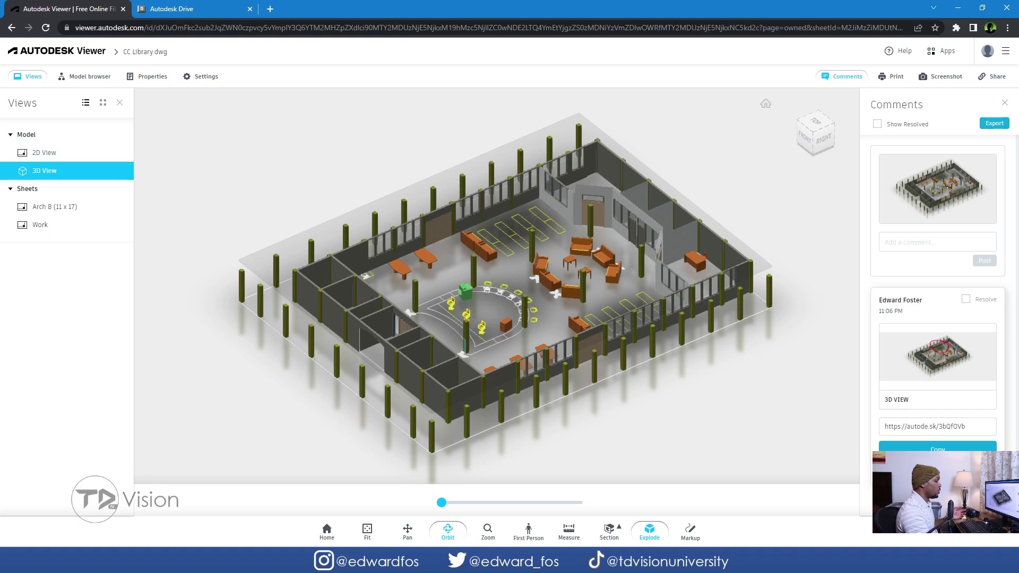
- Inspect the properties of the two-seat sofa beside the curved desk, orbit the library and start a new comment
{"action": "left_click", "coordinate": [548, 280]}
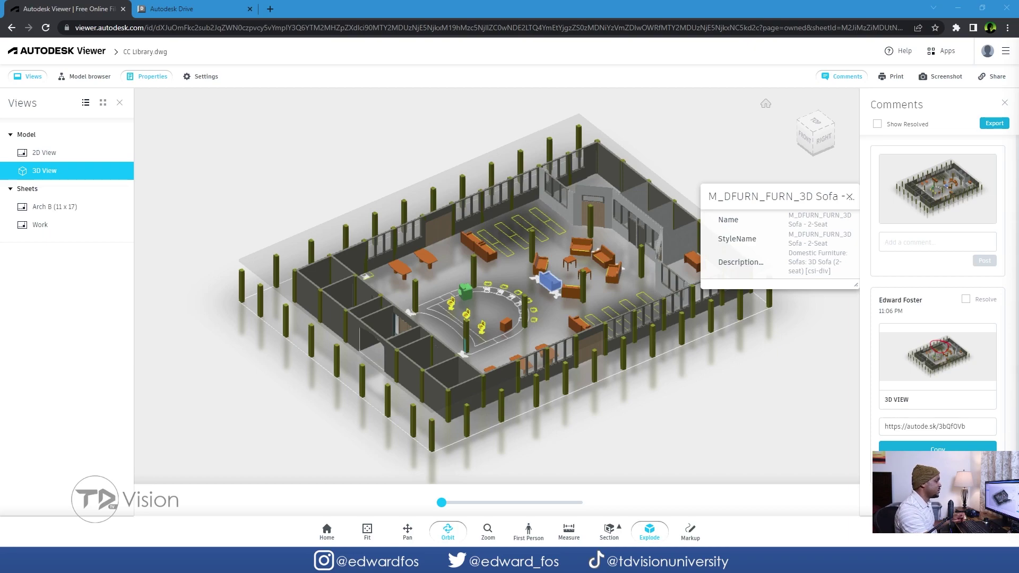
{"action": "left_click_drag", "start_coordinate": [579, 359], "coordinate": [601, 349]}
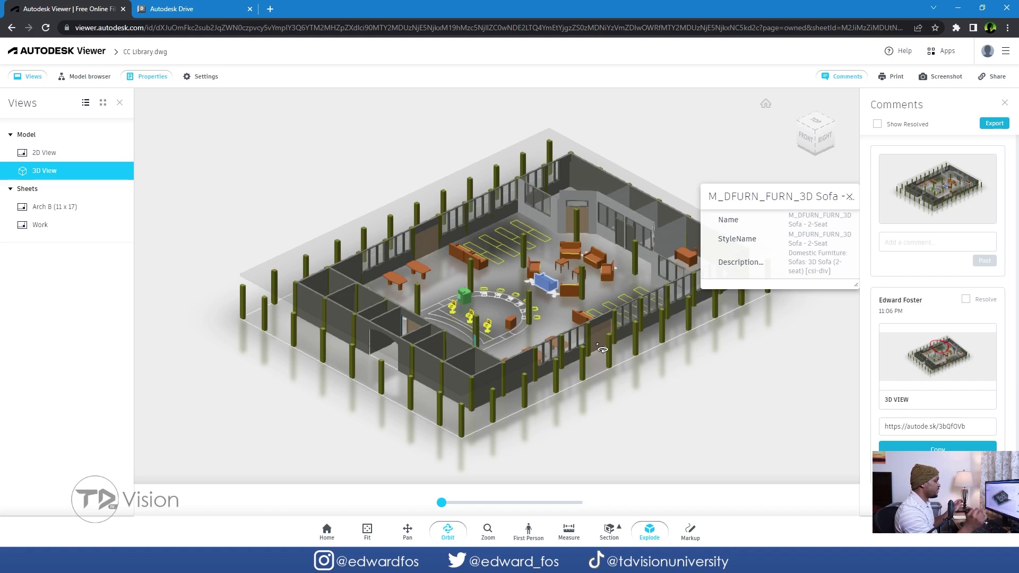
{"action": "left_click_drag", "start_coordinate": [526, 275], "coordinate": [474, 230]}
{"action": "left_click_drag", "start_coordinate": [538, 253], "coordinate": [469, 296]}
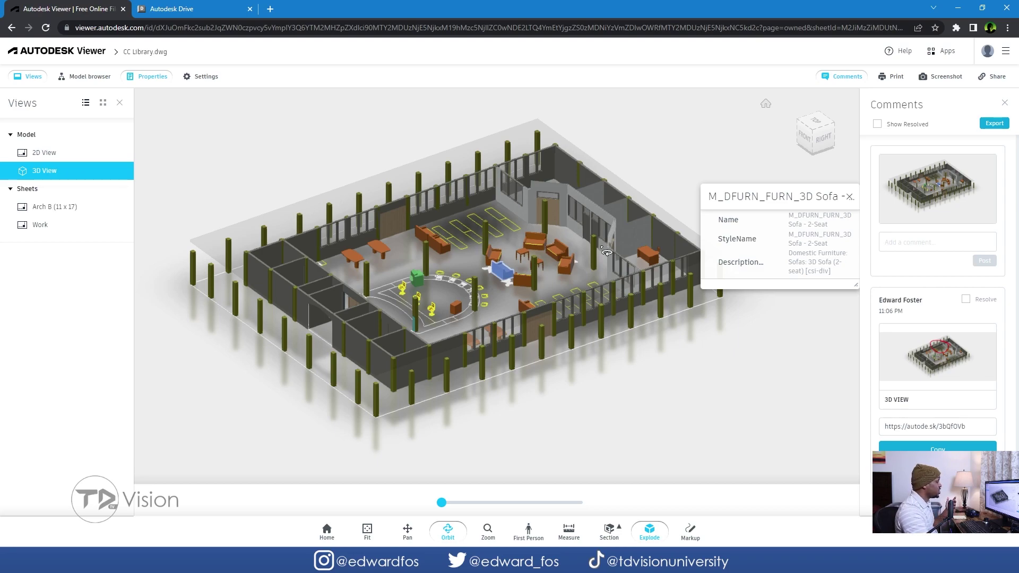
{"action": "left_click_drag", "start_coordinate": [527, 242], "coordinate": [538, 257]}
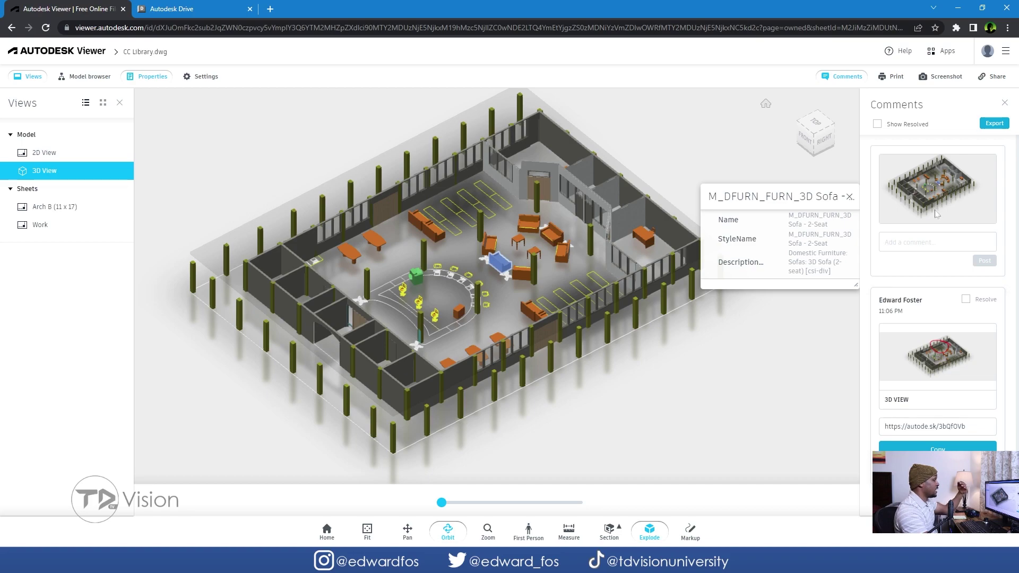
{"action": "left_click", "coordinate": [907, 242]}
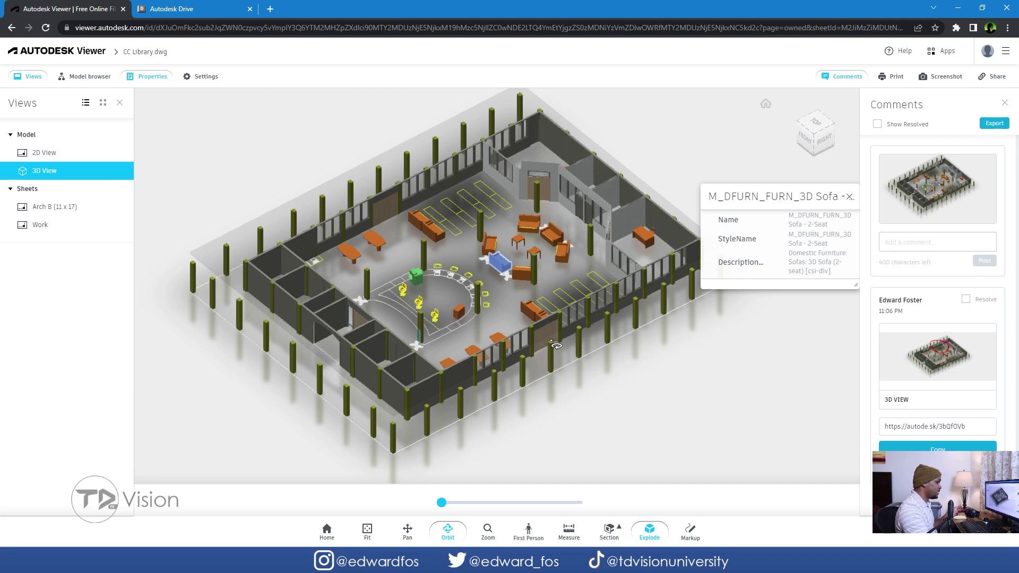
- Orbit the library model, switch to the Autodesk Drive cabin folder and locate the Drive among the computer's drives in File Explorer
{"action": "left_click_drag", "start_coordinate": [546, 335], "coordinate": [572, 359]}
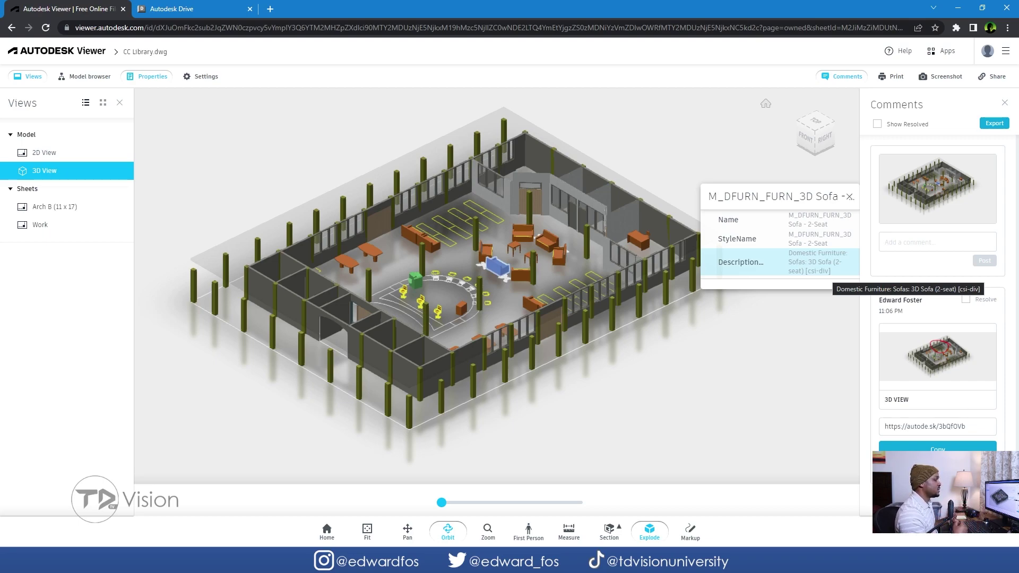
{"action": "left_click_drag", "start_coordinate": [402, 260], "coordinate": [514, 286]}
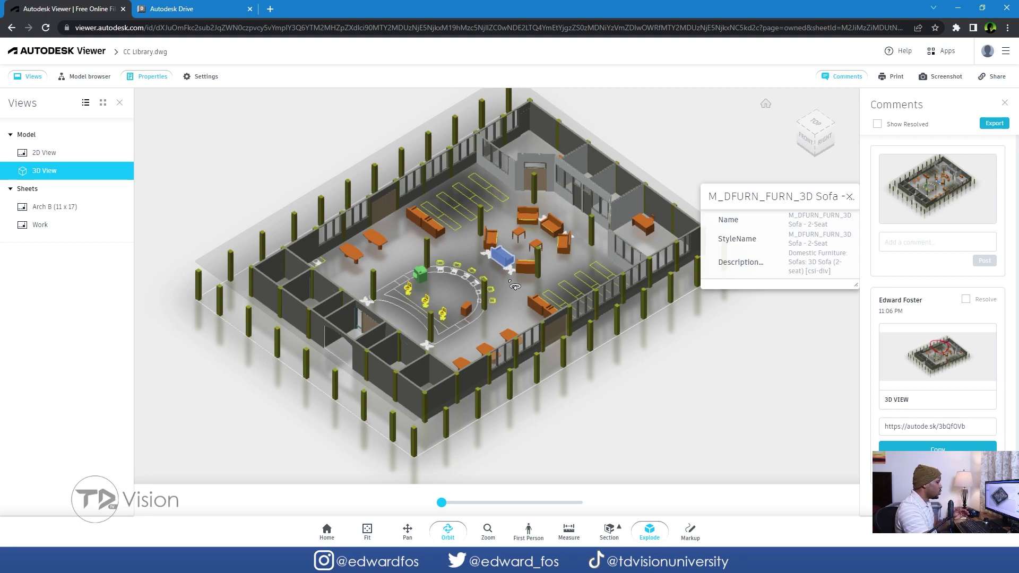
{"action": "left_click", "coordinate": [160, 9]}
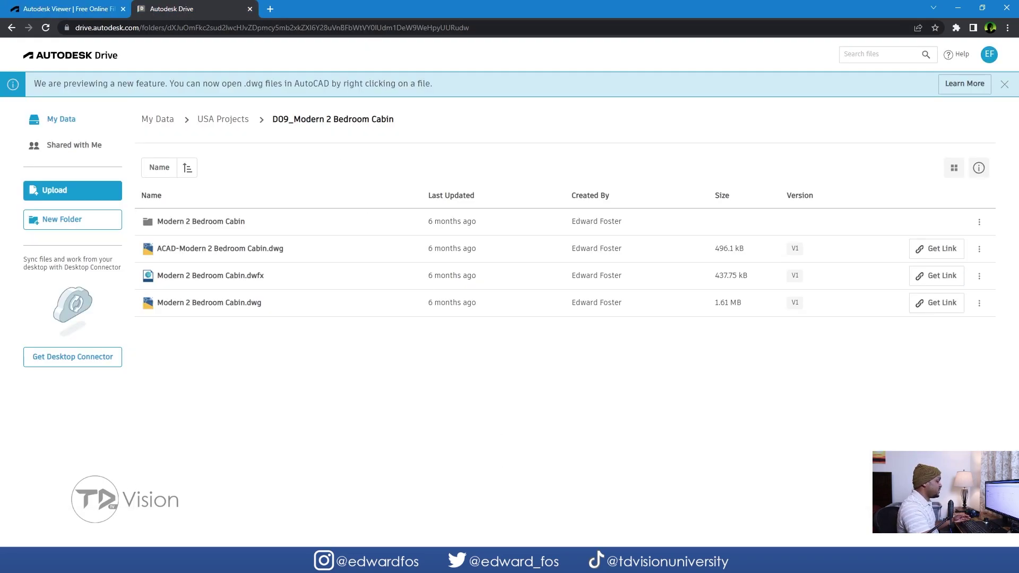
{"action": "left_click", "coordinate": [403, 562]}
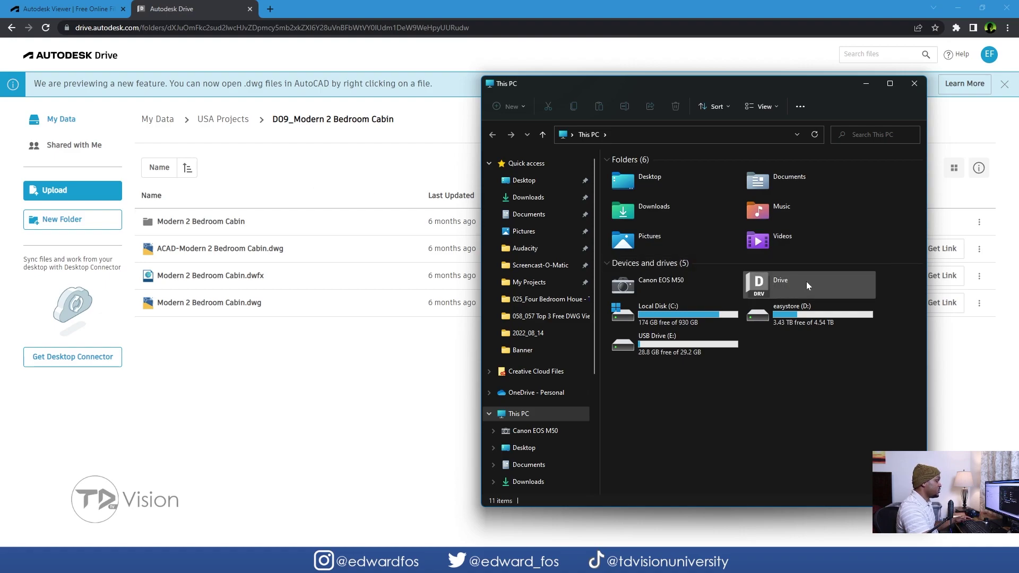
{"action": "left_click", "coordinate": [396, 160]}
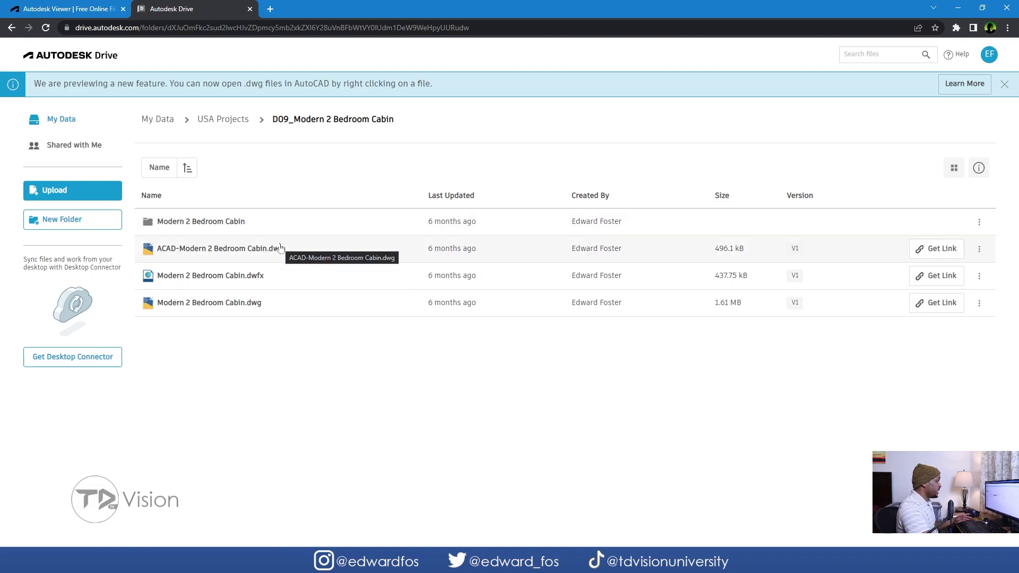
- Open Modern 2 Bedroom Cabin.dwfx from Autodesk Drive in the online viewer and orbit the cabin
{"action": "double_click", "coordinate": [218, 281]}
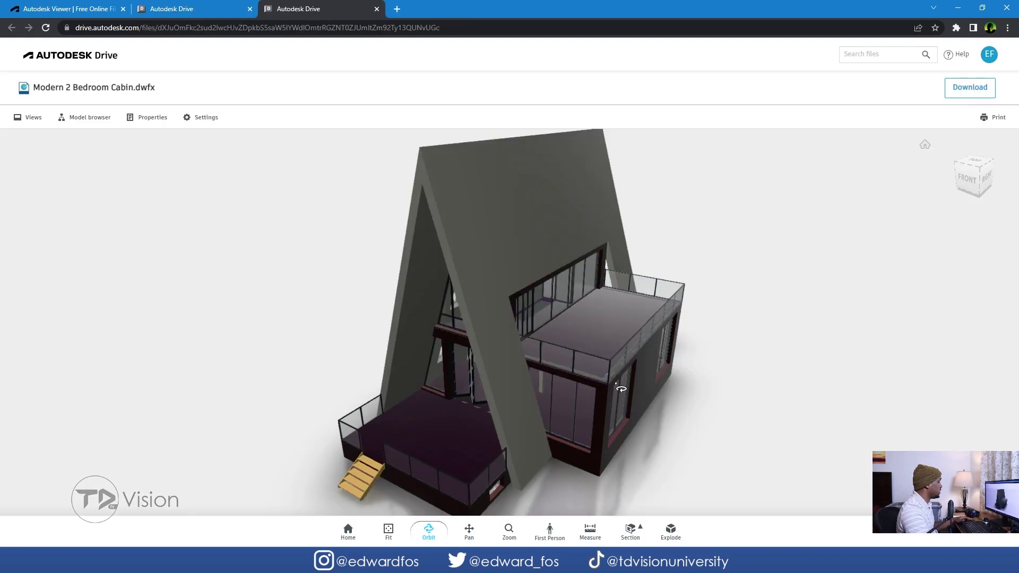
{"action": "left_click_drag", "start_coordinate": [620, 388], "coordinate": [341, 130]}
- Return to the Drive folder and compare it with the synced D09_Modern 2 Bedroom Cabin folder in File Explorer
{"action": "left_click", "coordinate": [175, 7]}
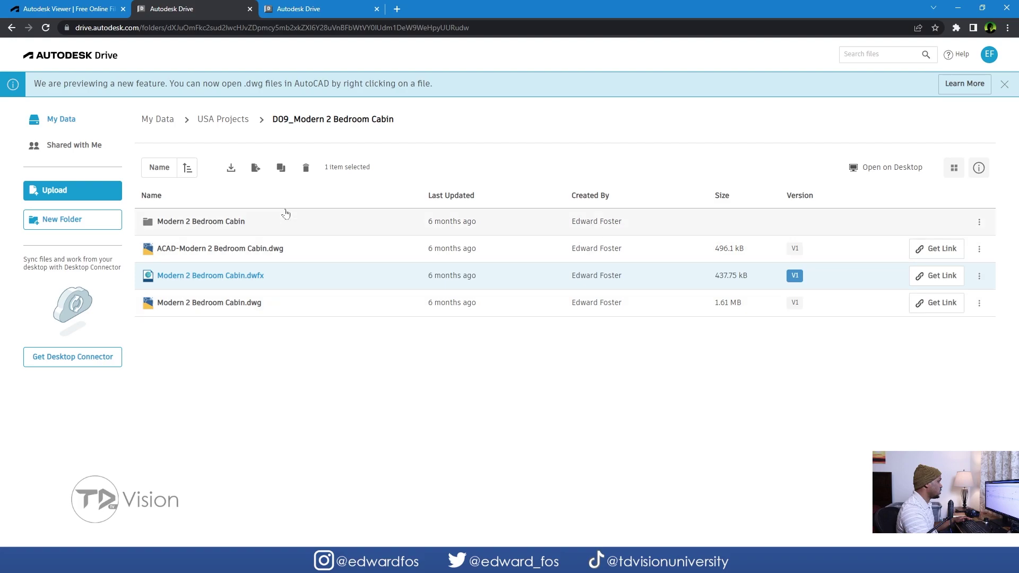
{"action": "left_click", "coordinate": [517, 561]}
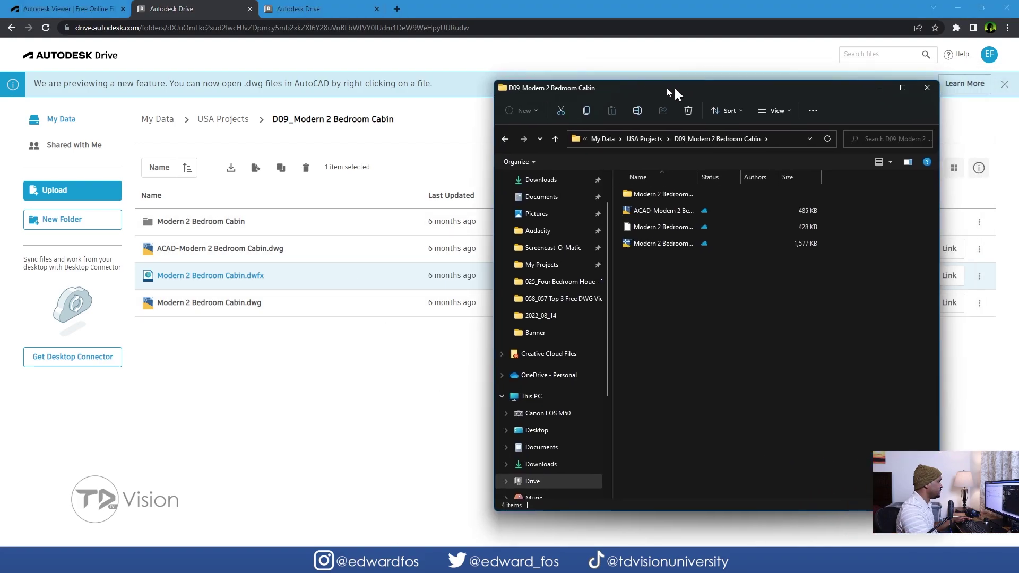
{"action": "left_click_drag", "start_coordinate": [674, 86], "coordinate": [530, 90]}
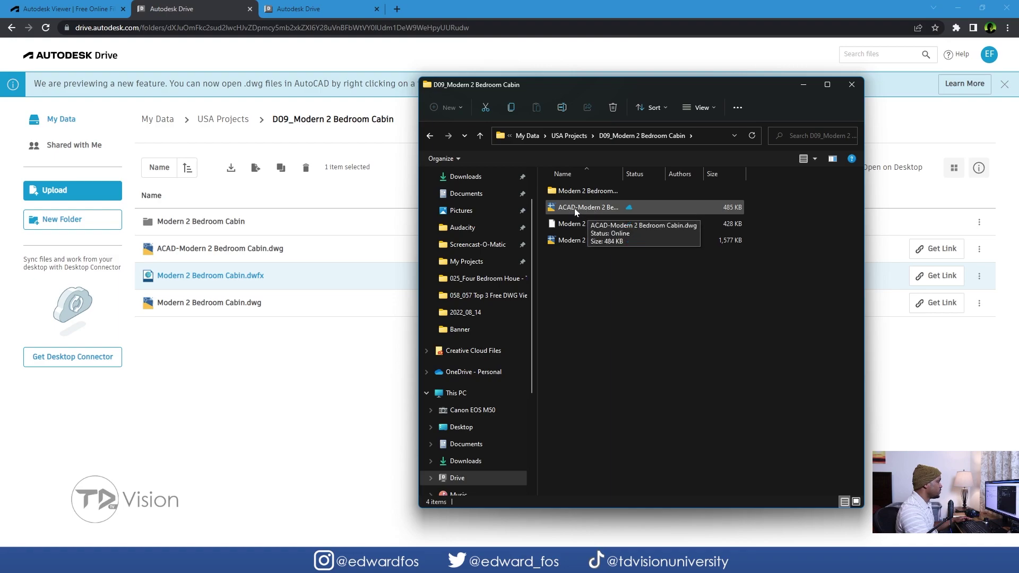
{"action": "left_click", "coordinate": [803, 84]}
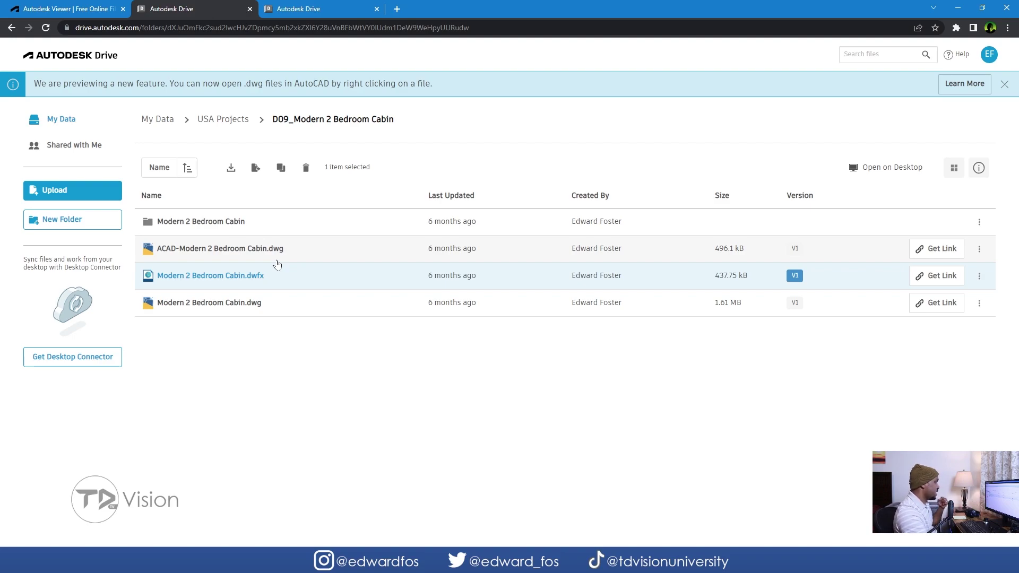
- Go back to the opened cabin model and orbit it to inspect the roof, decks and side walls
{"action": "left_click", "coordinate": [319, 8]}
{"action": "left_click_drag", "start_coordinate": [493, 330], "coordinate": [583, 336]}
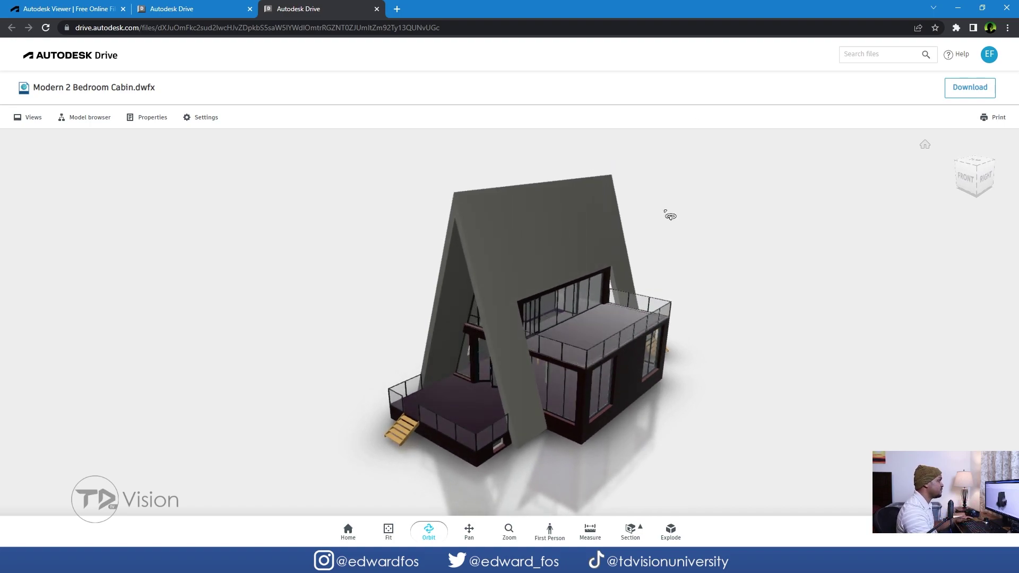
{"action": "left_click_drag", "start_coordinate": [530, 287], "coordinate": [421, 348]}
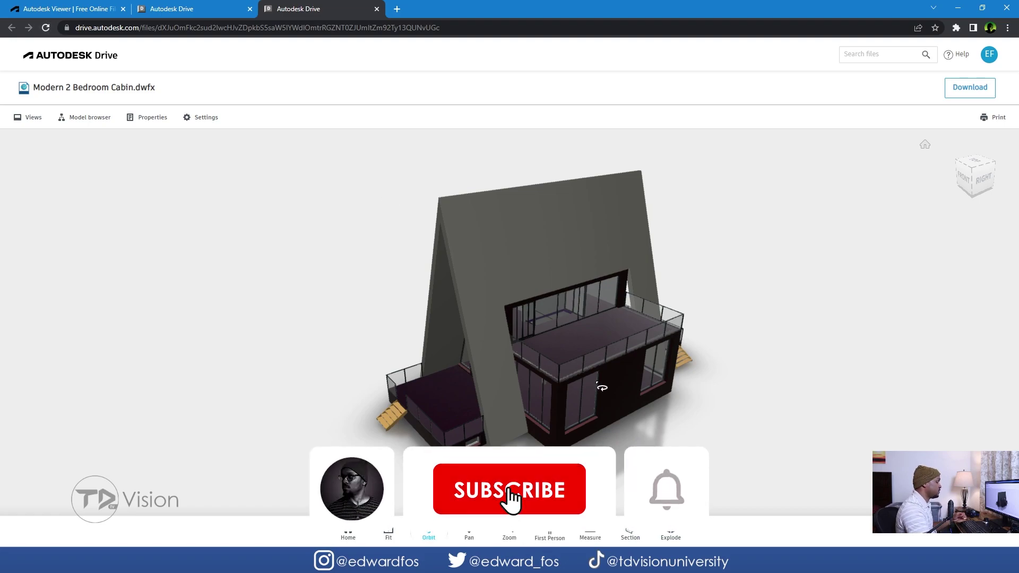
{"action": "left_click_drag", "start_coordinate": [518, 335], "coordinate": [508, 358]}
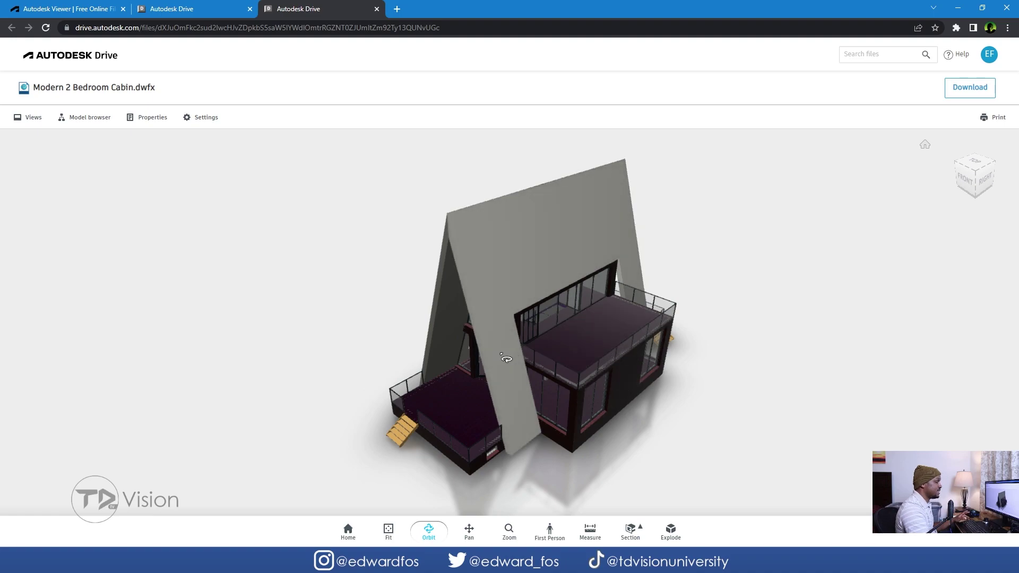
{"action": "left_click_drag", "start_coordinate": [514, 381], "coordinate": [514, 398]}
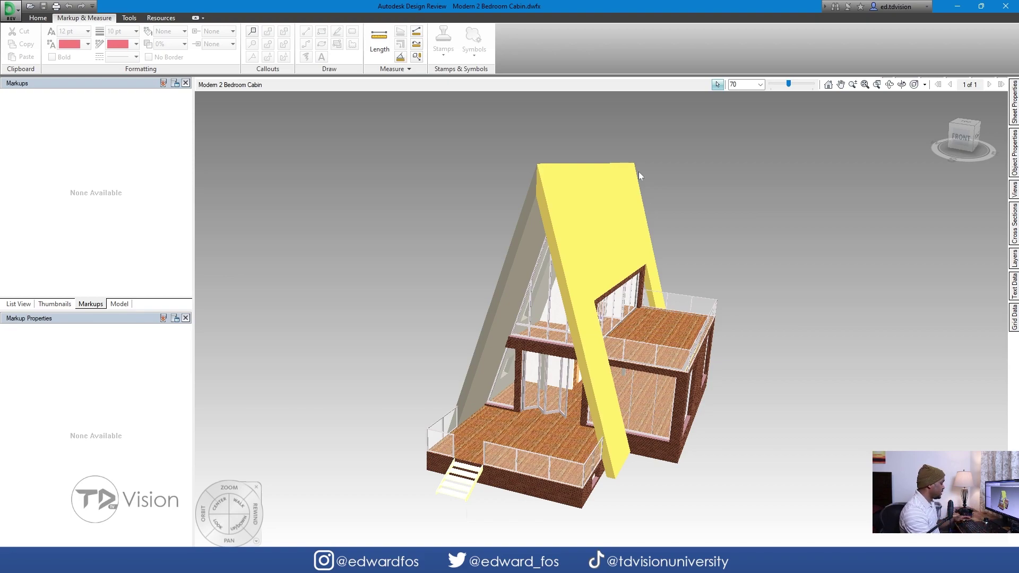
- Switch to Autodesk Design Review, turn the cabin to a raised corner view and select its roof slab
{"action": "middle_click_drag", "start_coordinate": [702, 316], "coordinate": [702, 296]}
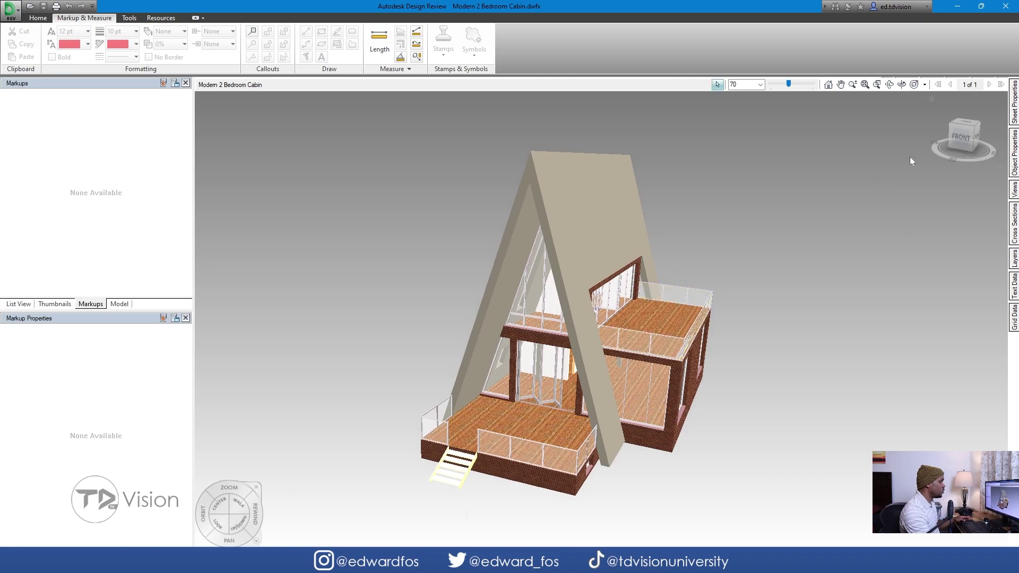
{"action": "left_click_drag", "start_coordinate": [960, 133], "coordinate": [936, 143]}
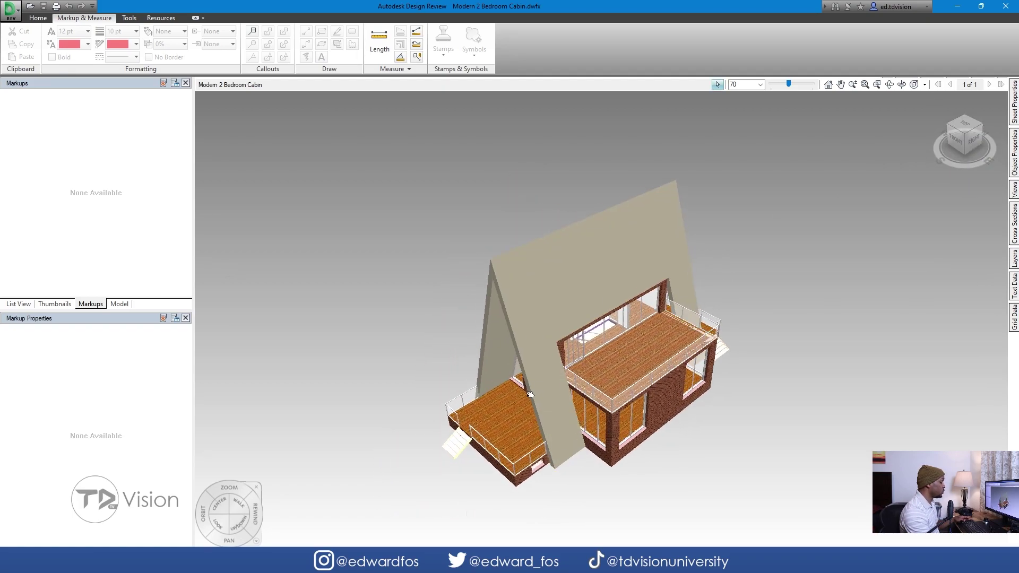
{"action": "left_click", "coordinate": [492, 400]}
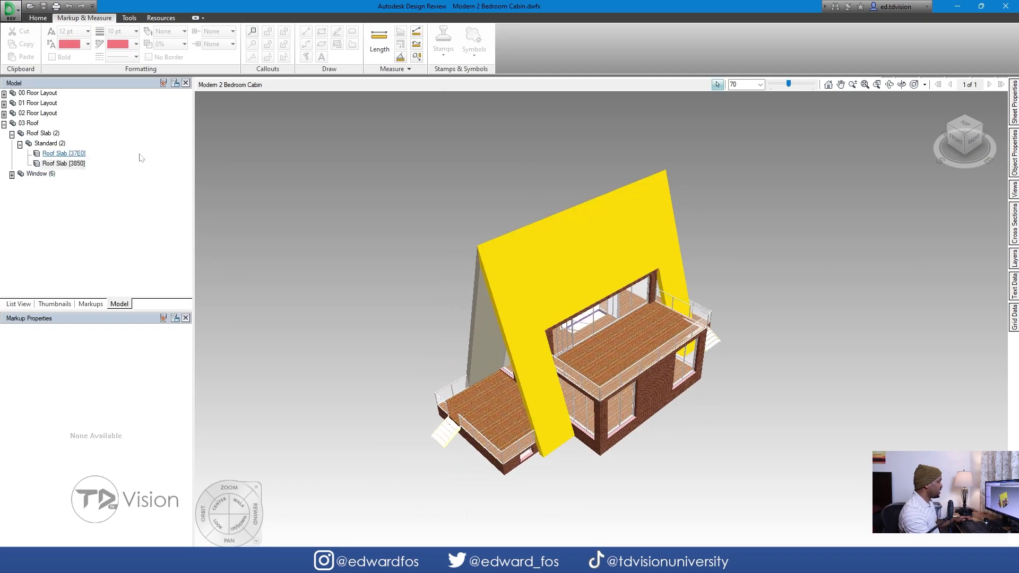
- Browse the cabin's model tree by expanding and collapsing 01 Floor Layout, 02 Floor Layout and 03 Roof
{"action": "left_click", "coordinate": [4, 114]}
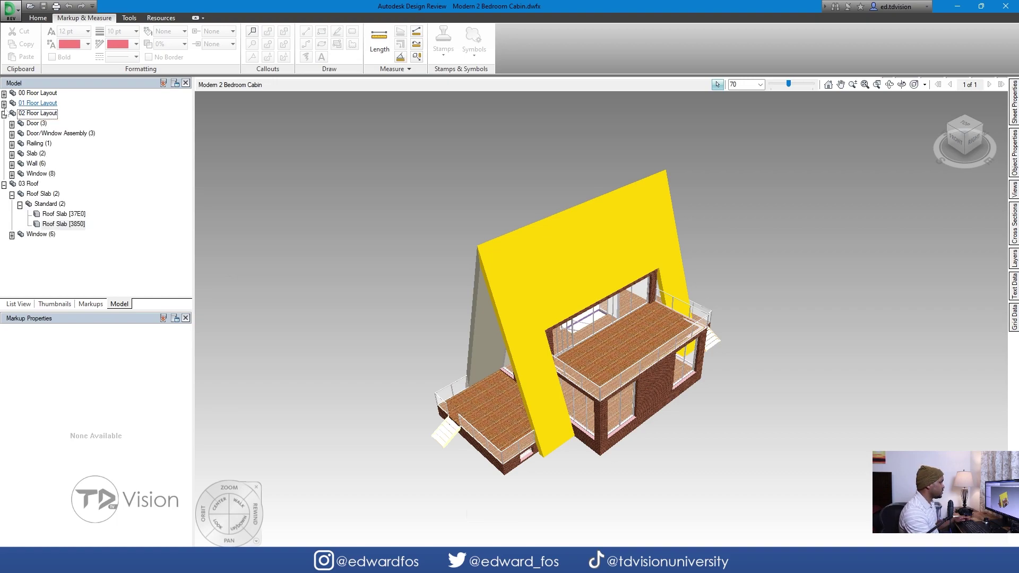
{"action": "left_click", "coordinate": [5, 103]}
{"action": "left_click", "coordinate": [4, 104]}
{"action": "left_click", "coordinate": [4, 114]}
{"action": "left_click", "coordinate": [5, 123]}
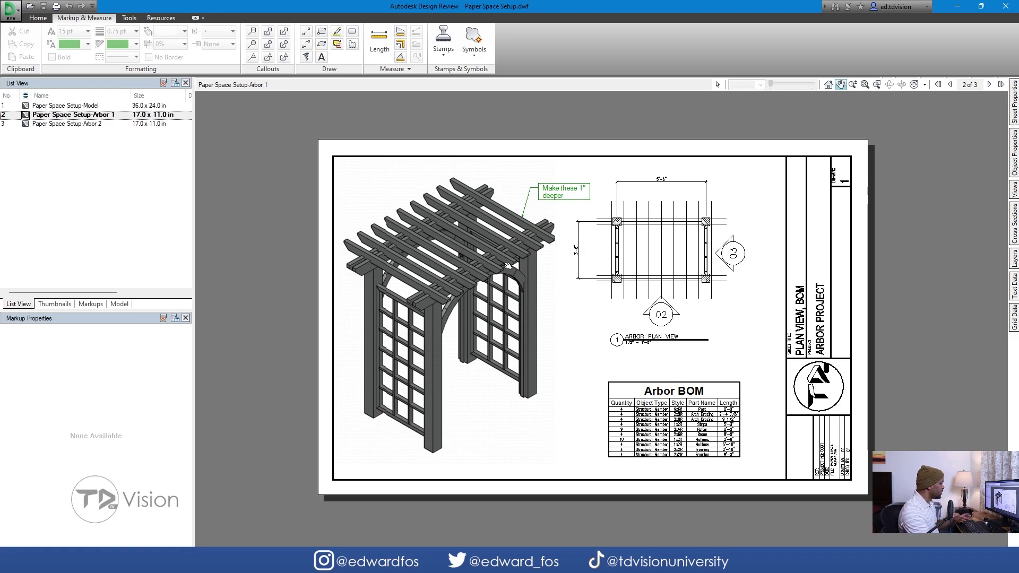
- Look over the Arbor 1 sheet of Paper Space Setup.dwf, including the markup note beside the rafters
{"action": "left_click_drag", "start_coordinate": [508, 265], "coordinate": [509, 279]}
{"action": "left_click_drag", "start_coordinate": [487, 322], "coordinate": [486, 305]}
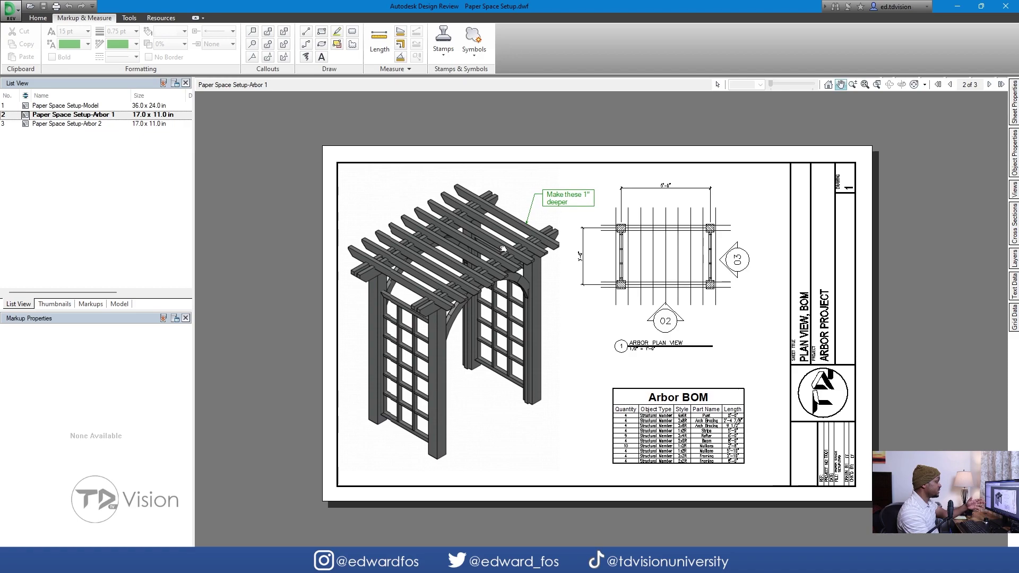
{"action": "scroll", "coordinate": [529, 194], "scroll_direction": "up", "scroll_amount": 3}
{"action": "scroll", "coordinate": [590, 195], "scroll_direction": "down", "scroll_amount": 3}
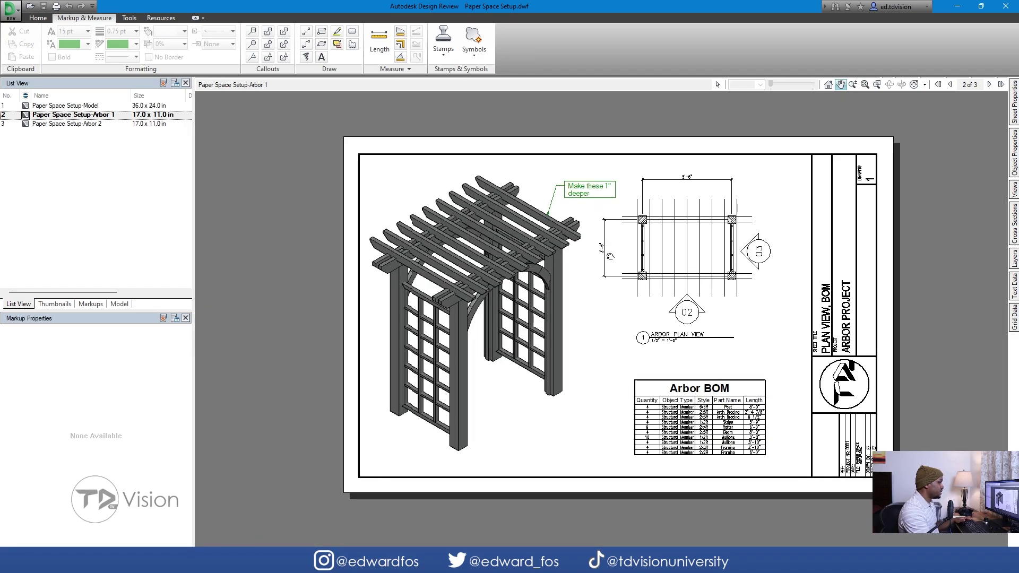
- Open the Arbor 2 sheet, examine its revision cloud and callout markups up close and check the Stamps tool
{"action": "left_click", "coordinate": [71, 124]}
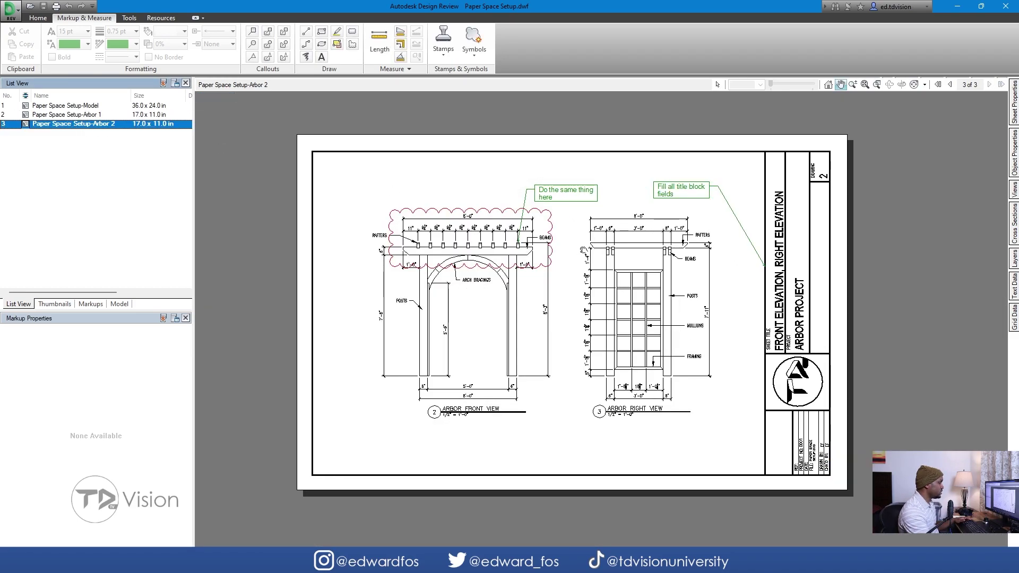
{"action": "scroll", "coordinate": [524, 247], "scroll_direction": "up", "scroll_amount": 2}
{"action": "scroll", "coordinate": [631, 207], "scroll_direction": "down", "scroll_amount": 2}
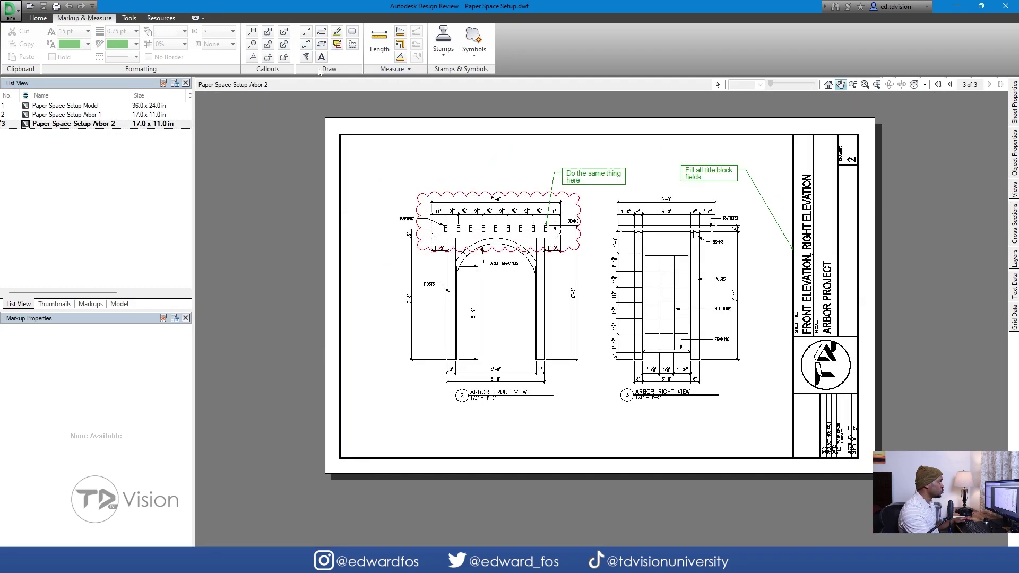
{"action": "scroll", "coordinate": [541, 244], "scroll_direction": "up", "scroll_amount": 3}
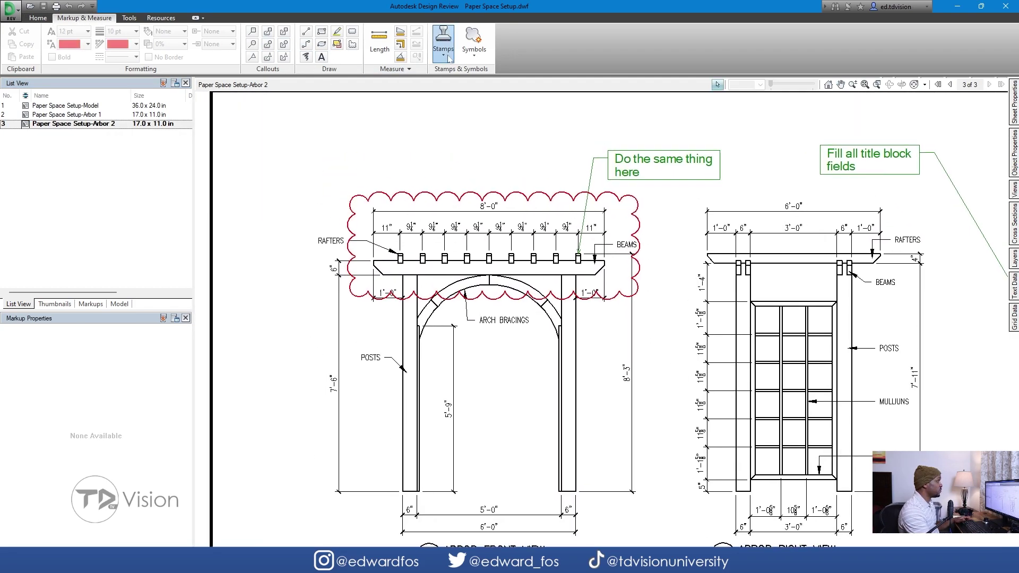
{"action": "left_click", "coordinate": [443, 43]}
{"action": "key", "text": "Escape"}
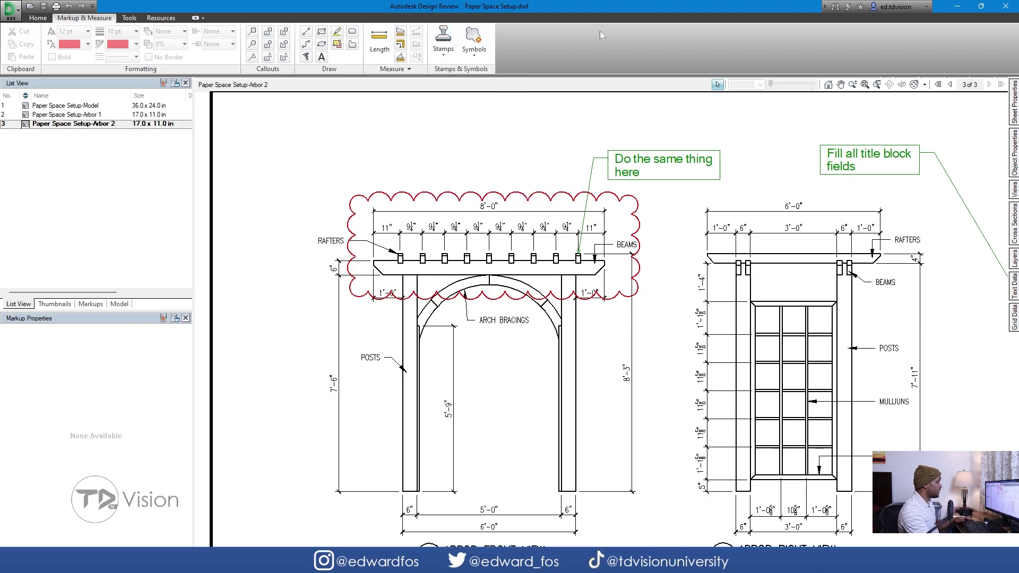
{"action": "scroll", "coordinate": [502, 227], "scroll_direction": "down", "scroll_amount": 3}
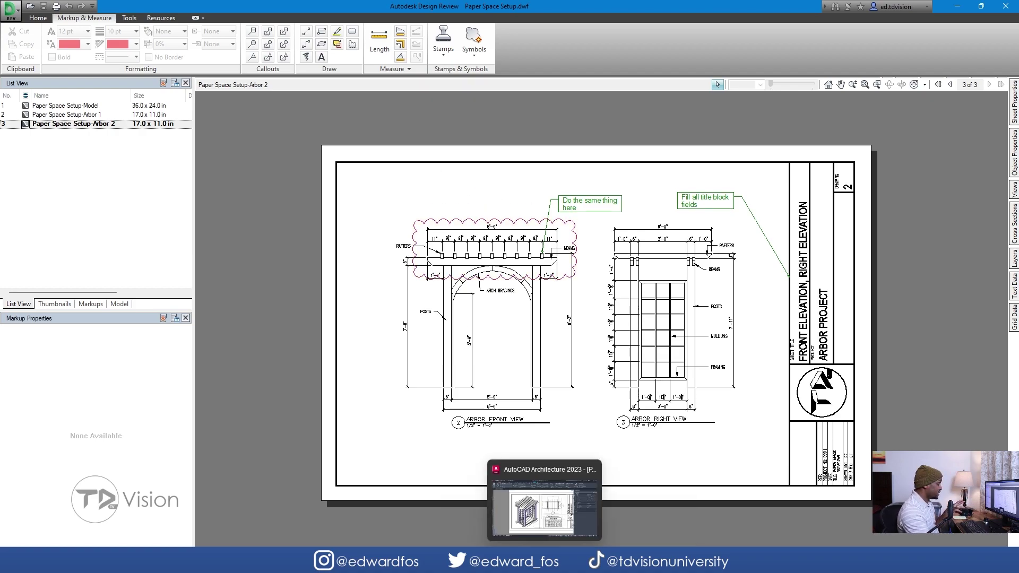
- Switch to AutoCAD Architecture, activate the Arbor 1 layout and load Paper Space Setup.dwf as a read-only copy in the Markup Set Manager
{"action": "left_click", "coordinate": [549, 515]}
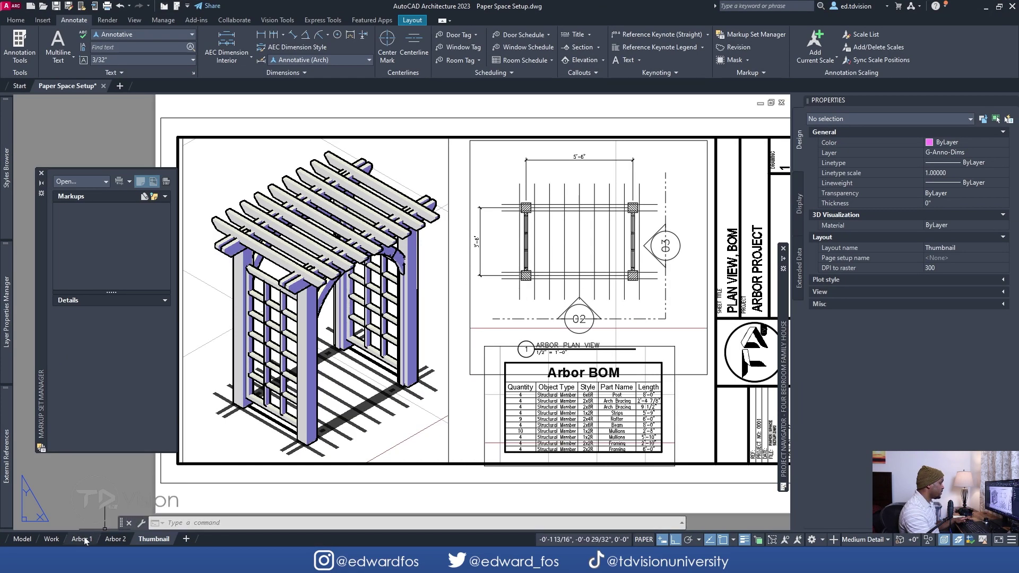
{"action": "left_click", "coordinate": [82, 538]}
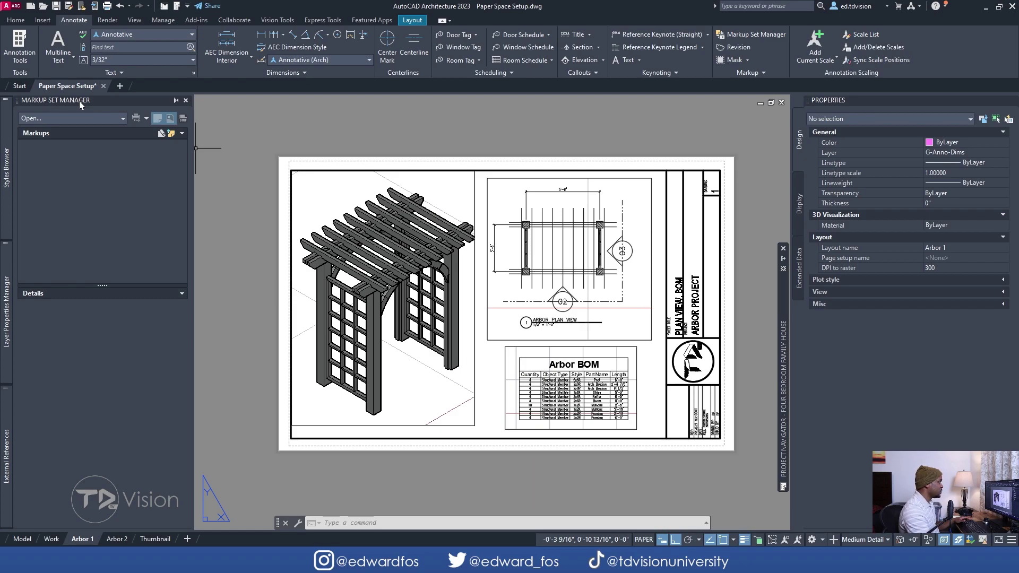
{"action": "left_click", "coordinate": [100, 118]}
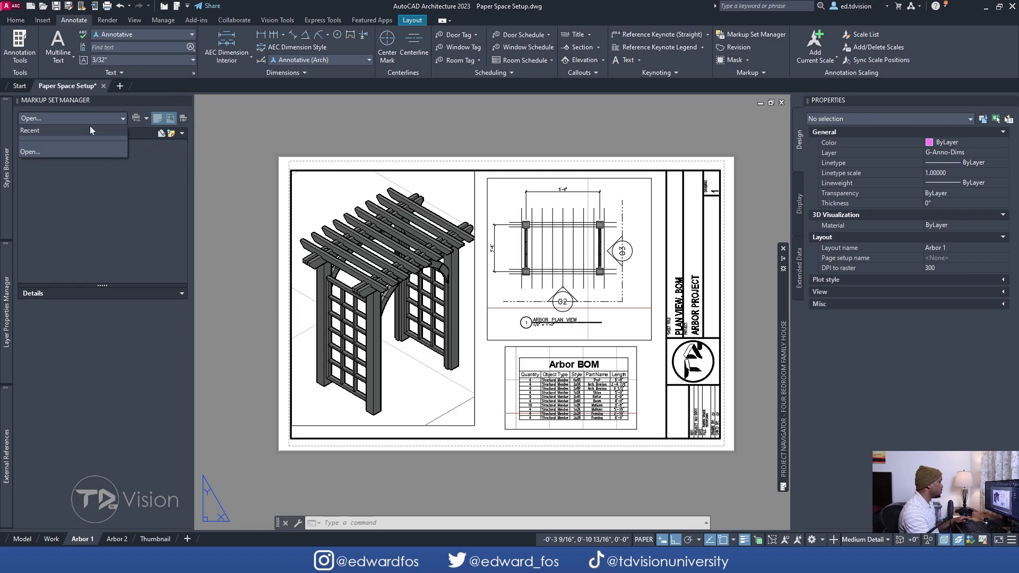
{"action": "left_click", "coordinate": [68, 151]}
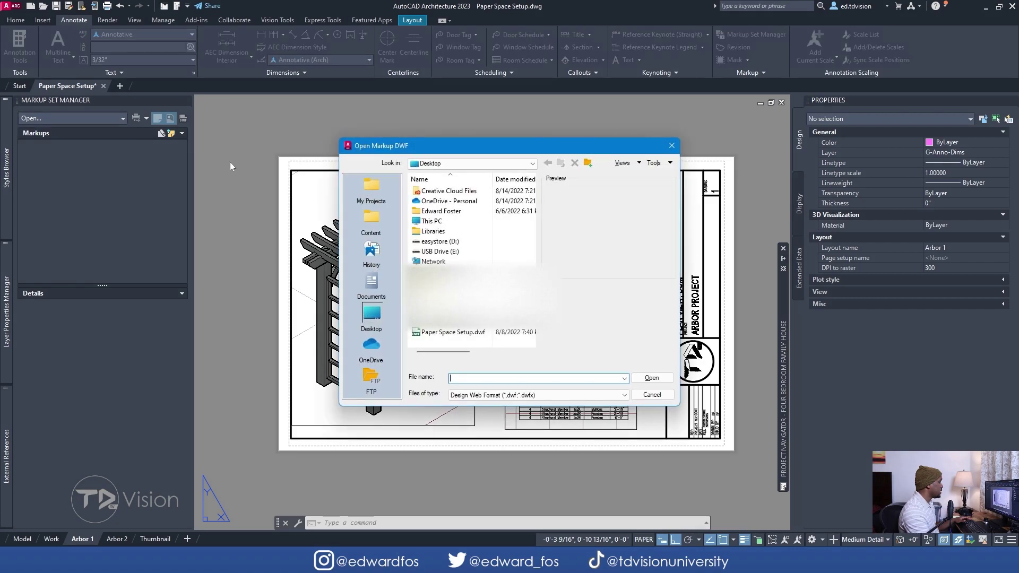
{"action": "left_click", "coordinate": [434, 335]}
{"action": "left_click", "coordinate": [643, 380]}
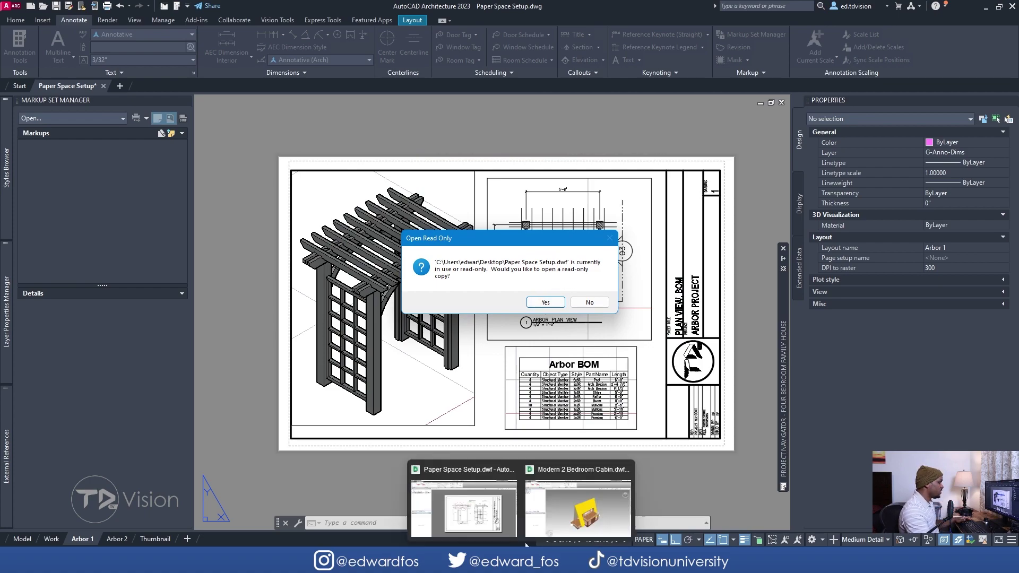
{"action": "left_click", "coordinate": [545, 303]}
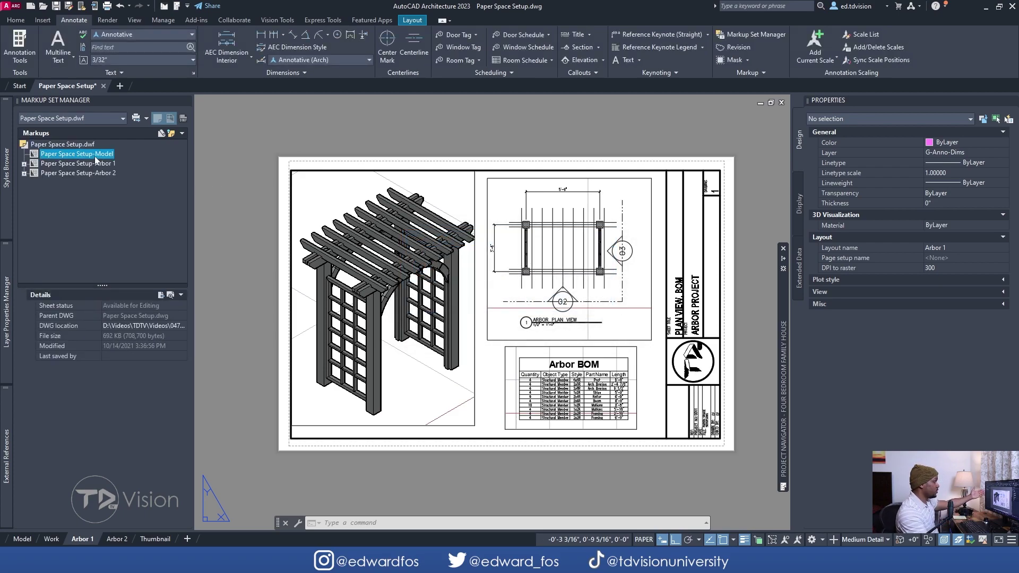
- Expand the Arbor 1 and Arbor 2 markup sheets, display the "Make these 1" deeper" markup on the Arbor 1 layout and inspect it
{"action": "left_click", "coordinate": [25, 165]}
{"action": "left_click", "coordinate": [24, 183]}
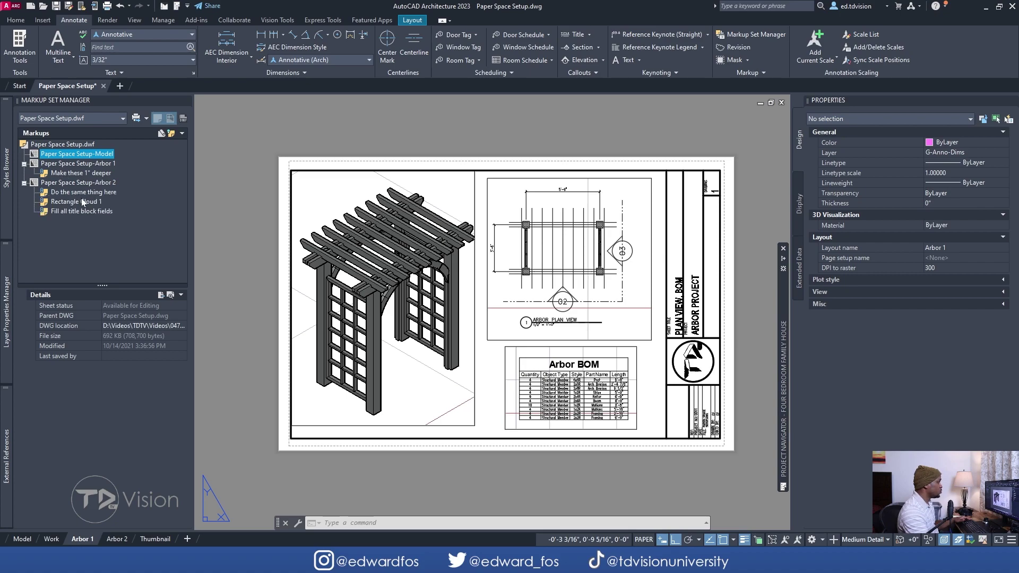
{"action": "left_click", "coordinate": [87, 173]}
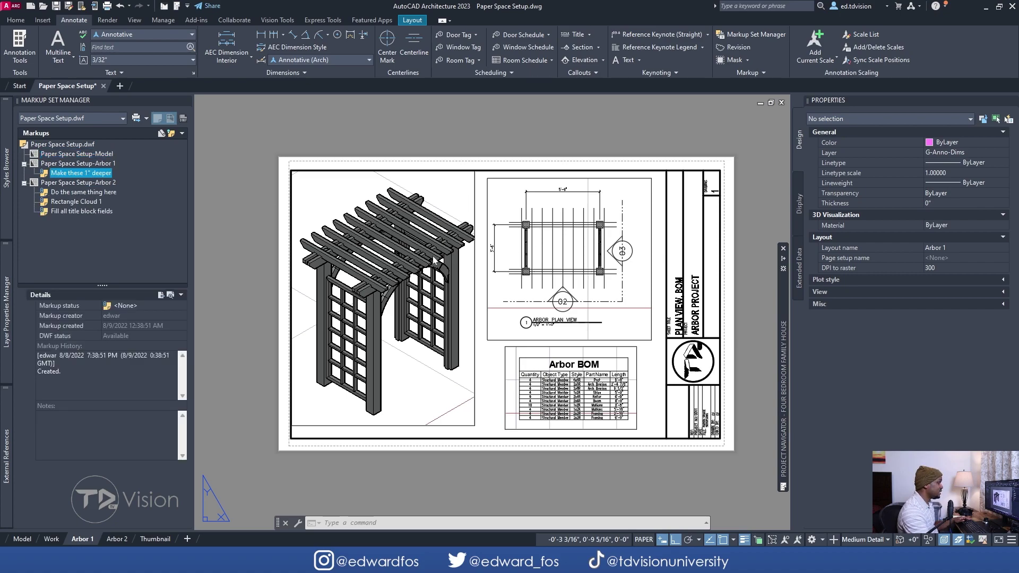
{"action": "right_click", "coordinate": [81, 167]}
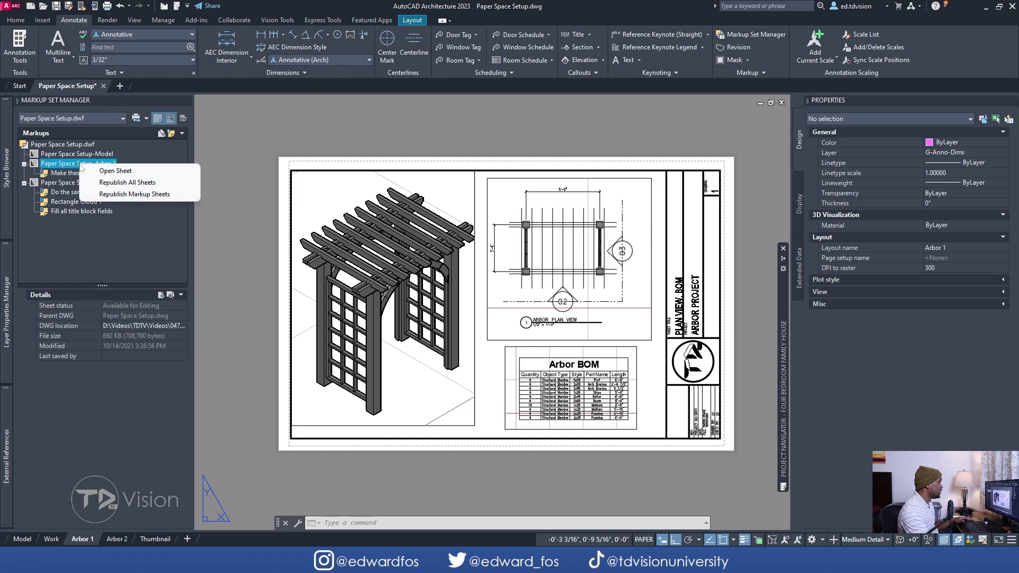
{"action": "left_click", "coordinate": [101, 173]}
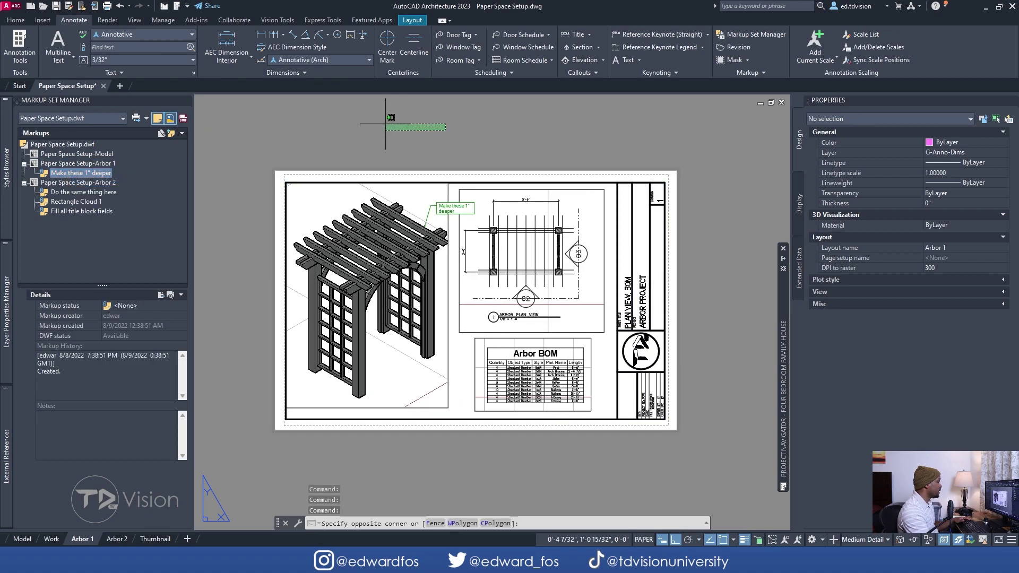
{"action": "left_click", "coordinate": [456, 212]}
{"action": "scroll", "coordinate": [477, 220], "scroll_direction": "up", "scroll_amount": 5}
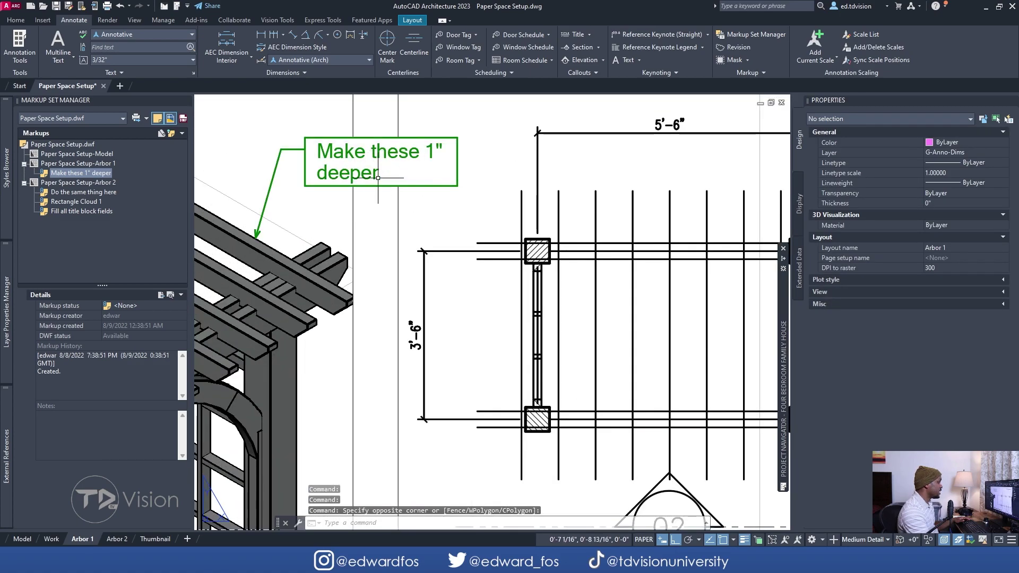
{"action": "scroll", "coordinate": [451, 187], "scroll_direction": "down", "scroll_amount": 5}
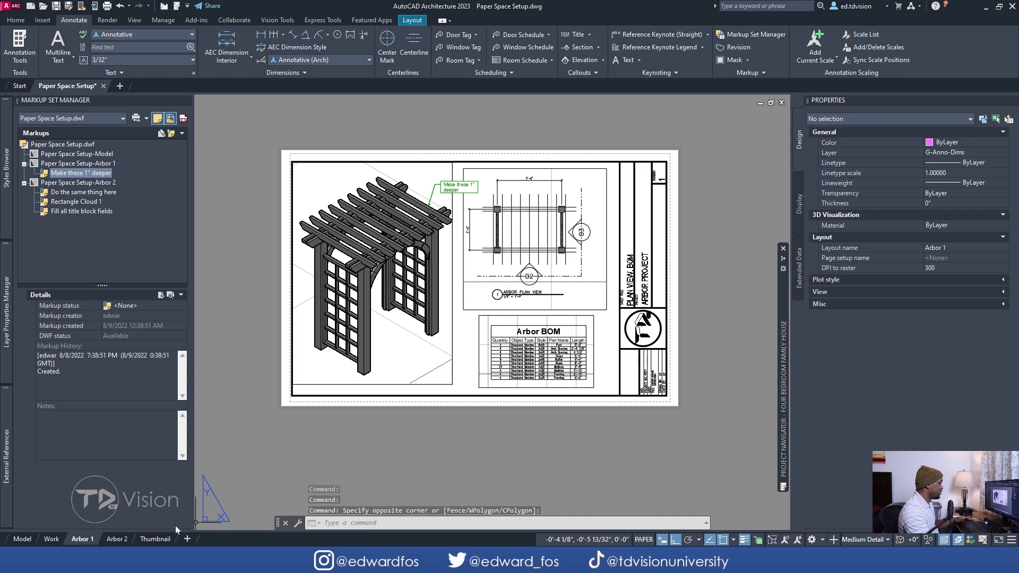
- Activate the Arbor 2 layout, open its "Do the same thing here" markup and look over the sheet's callouts and revision cloud
{"action": "left_click", "coordinate": [117, 538]}
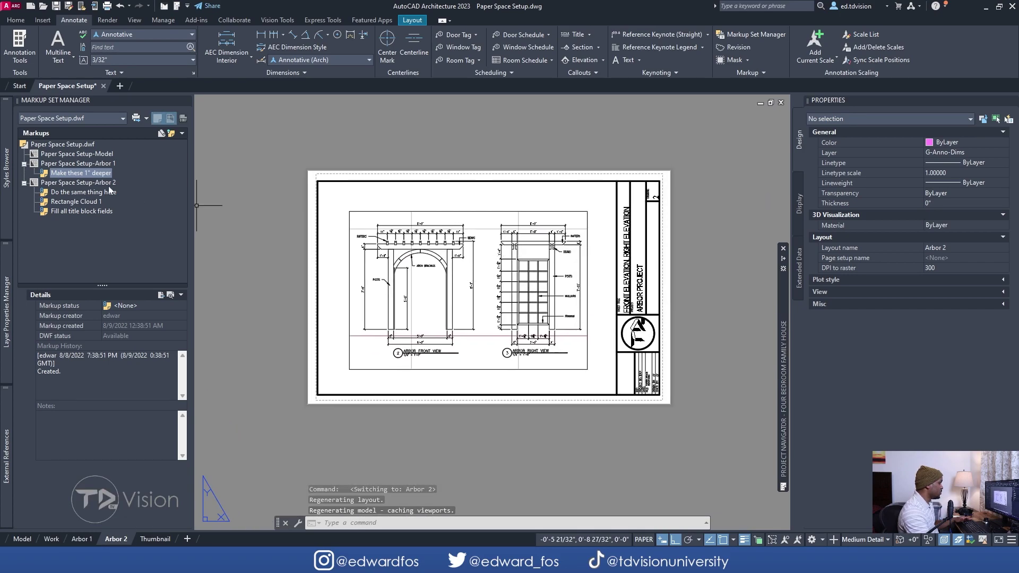
{"action": "left_click", "coordinate": [83, 192]}
{"action": "right_click", "coordinate": [93, 193]}
{"action": "left_click", "coordinate": [130, 199]}
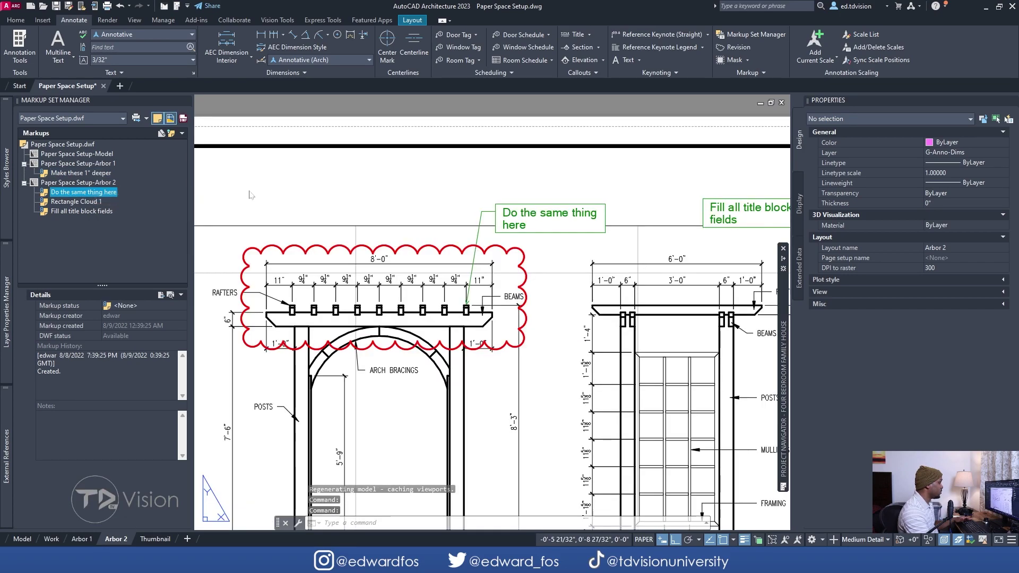
{"action": "scroll", "coordinate": [466, 213], "scroll_direction": "down", "scroll_amount": 4}
{"action": "scroll", "coordinate": [469, 223], "scroll_direction": "up", "scroll_amount": 1}
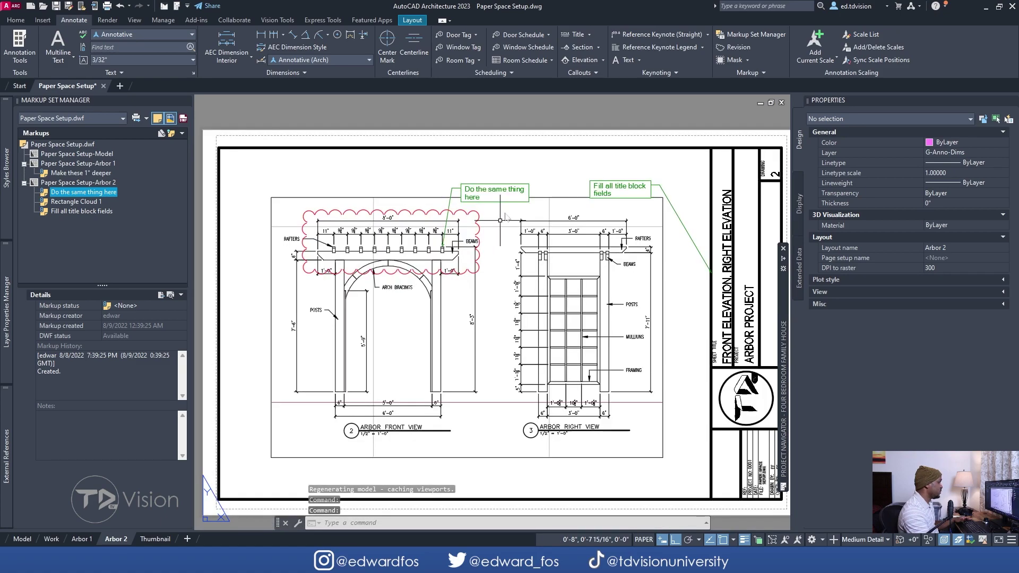
{"action": "middle_click_drag", "start_coordinate": [469, 224], "coordinate": [456, 202]}
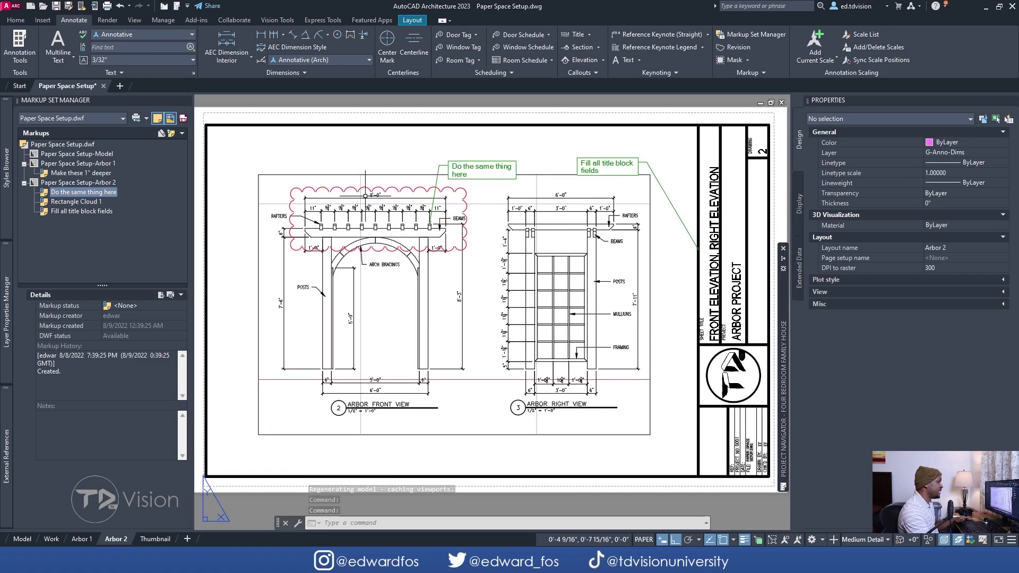
- Set the "Do the same thing here" markup's status to Done, and start republishing the DWF but cancel at the file prompt
{"action": "left_click", "coordinate": [161, 307]}
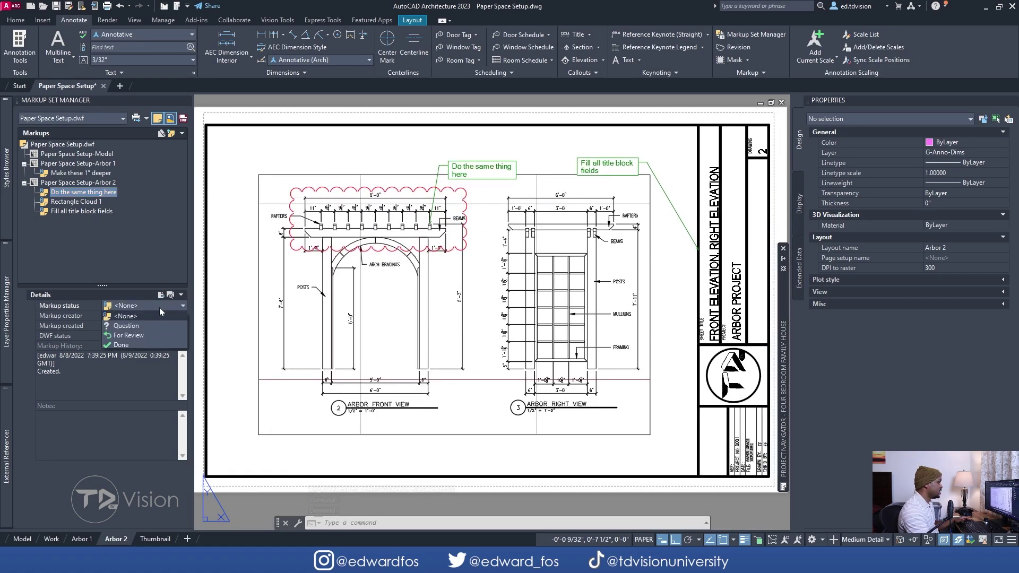
{"action": "left_click", "coordinate": [139, 344]}
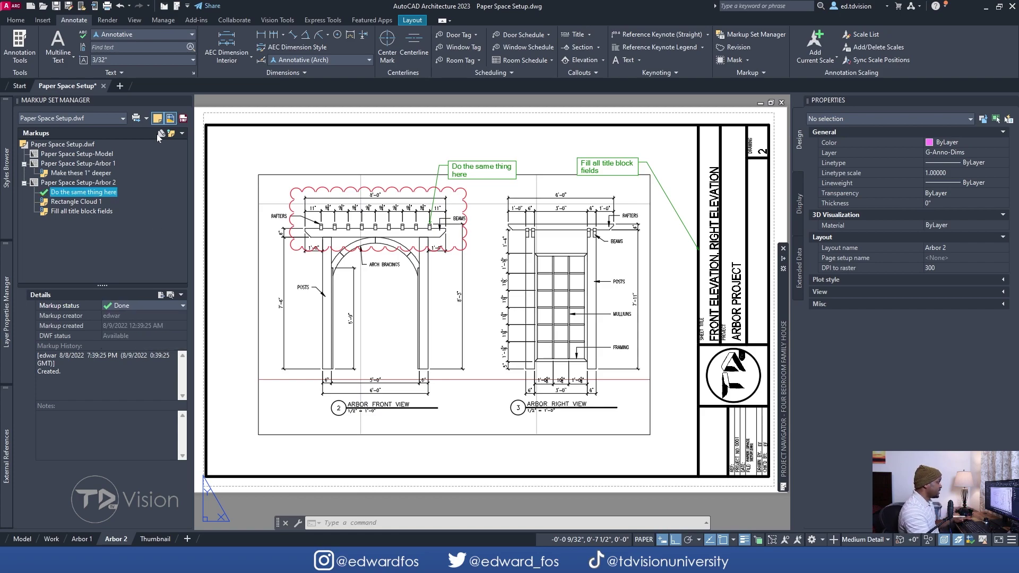
{"action": "left_click", "coordinate": [157, 118]}
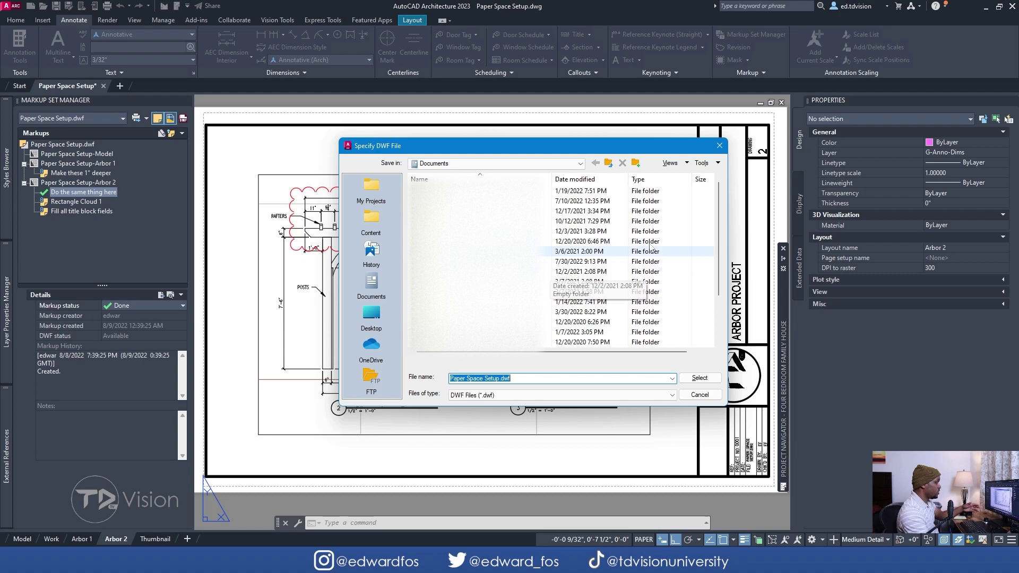
{"action": "left_click", "coordinate": [719, 146]}
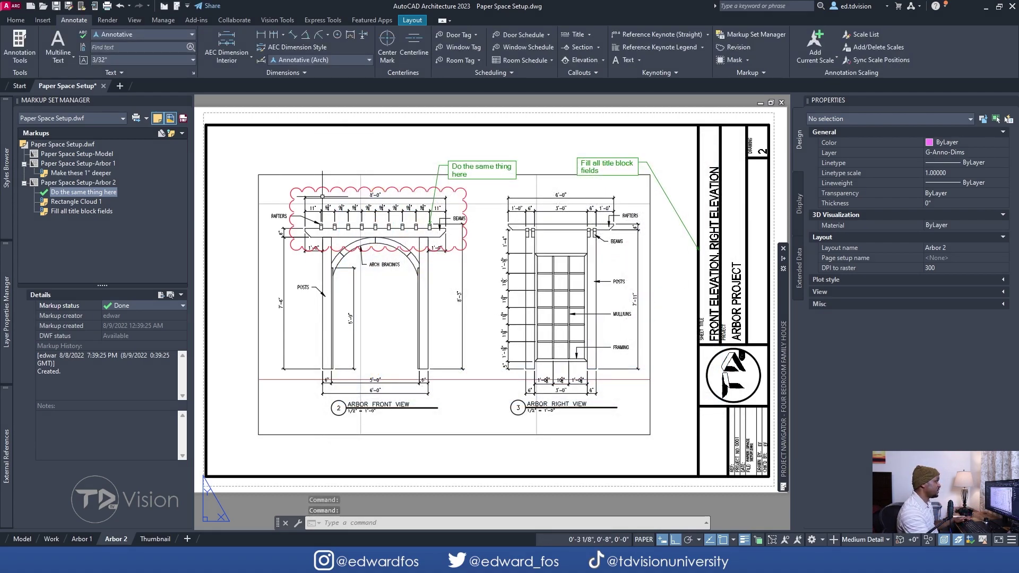
{"action": "middle_click_drag", "start_coordinate": [557, 308], "coordinate": [548, 313]}
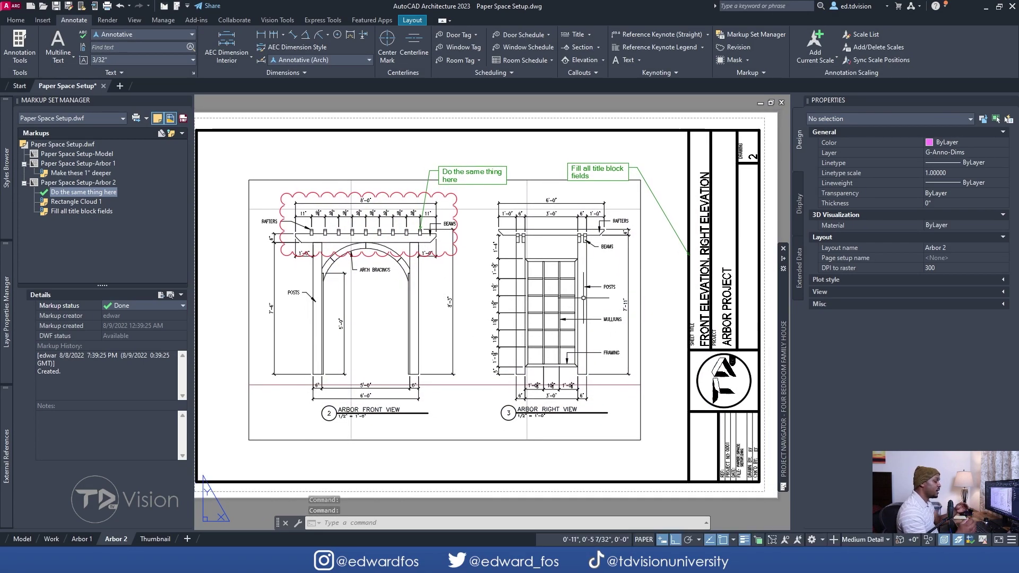